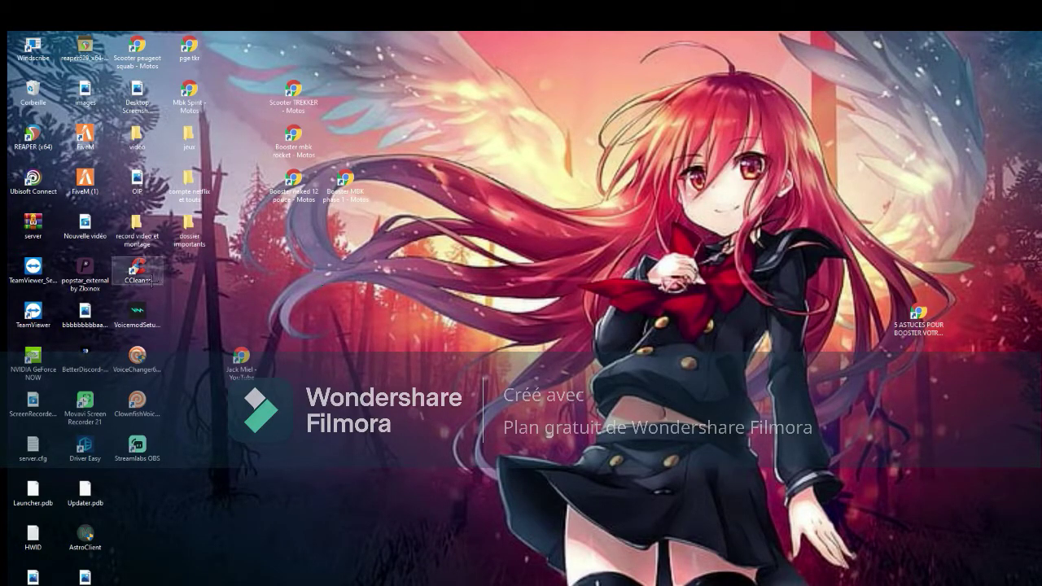
Open CCleaner, look over its Registry cleaner, Custom Clean and trial feature pages, and close the program
{"action": "double_click", "coordinate": [147, 280]}
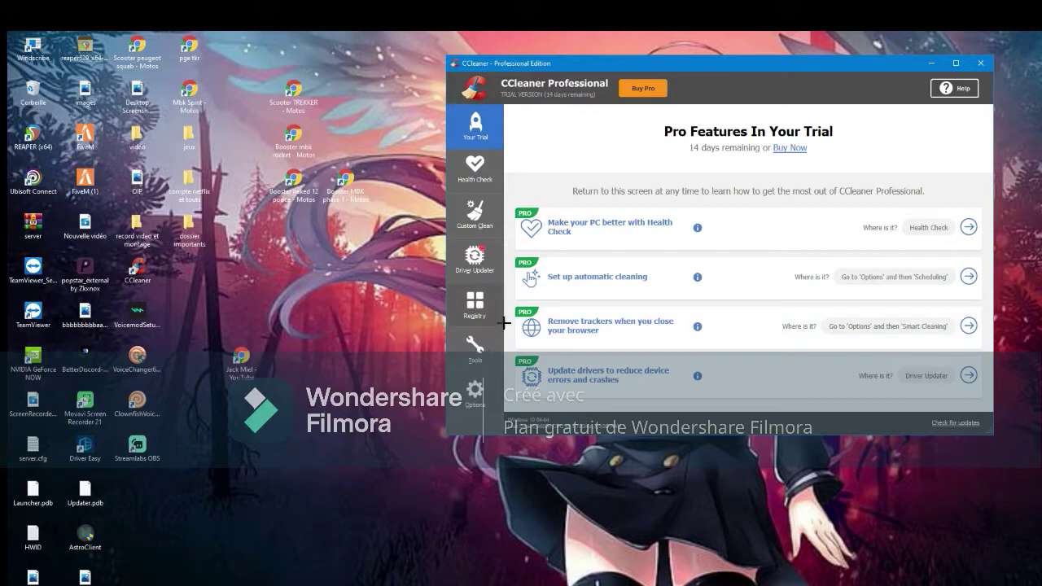
{"action": "left_click", "coordinate": [496, 313]}
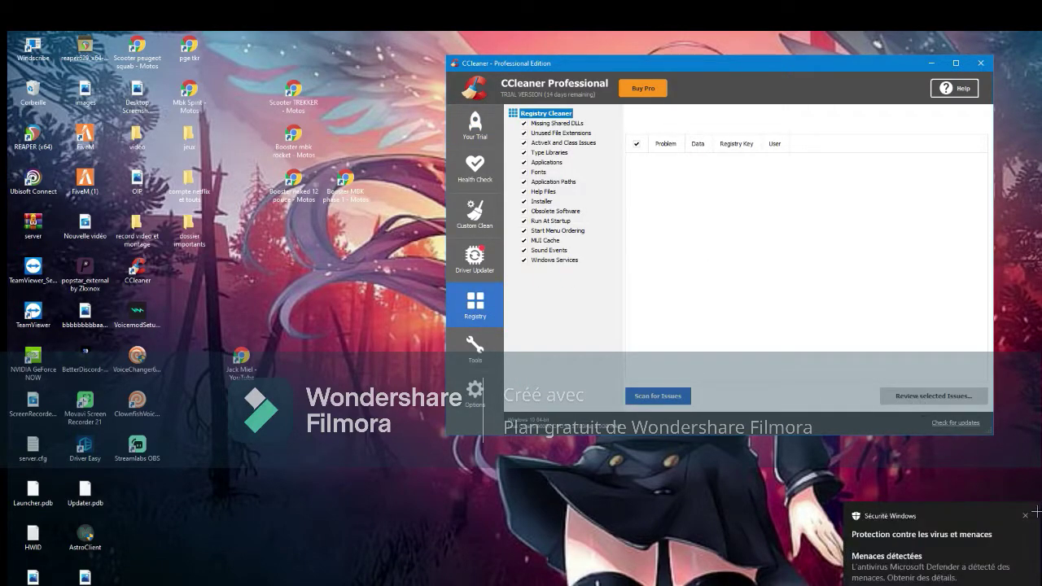
{"action": "left_click", "coordinate": [1026, 516]}
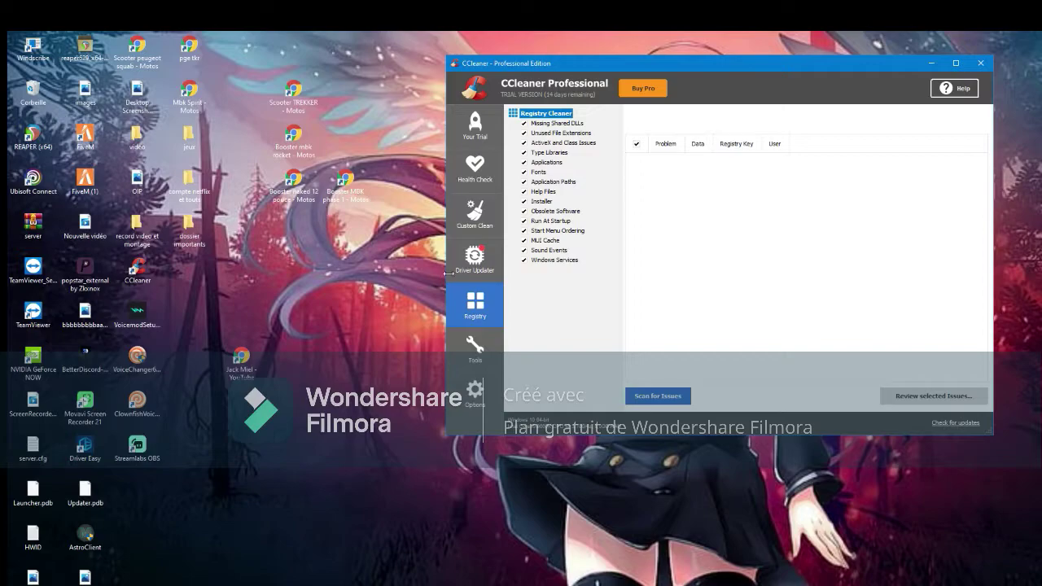
{"action": "left_click", "coordinate": [475, 258]}
{"action": "left_click", "coordinate": [487, 205]}
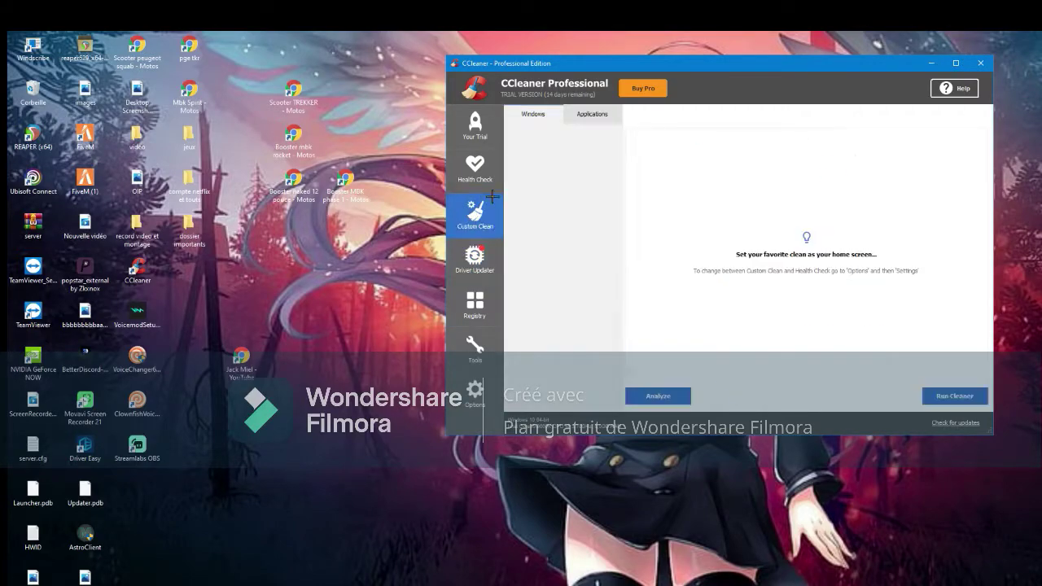
{"action": "left_click", "coordinate": [474, 126]}
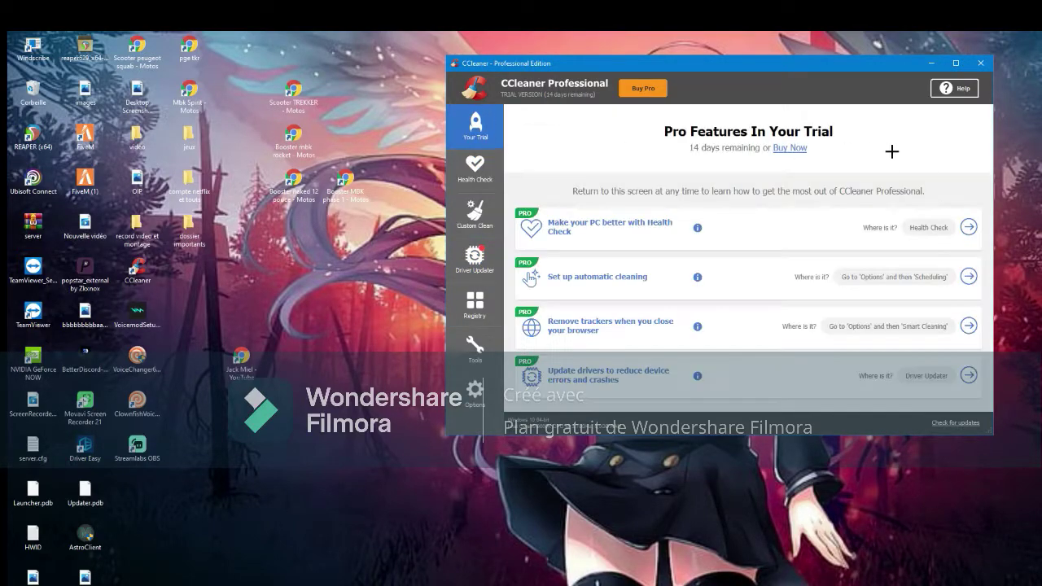
{"action": "left_click", "coordinate": [484, 313]}
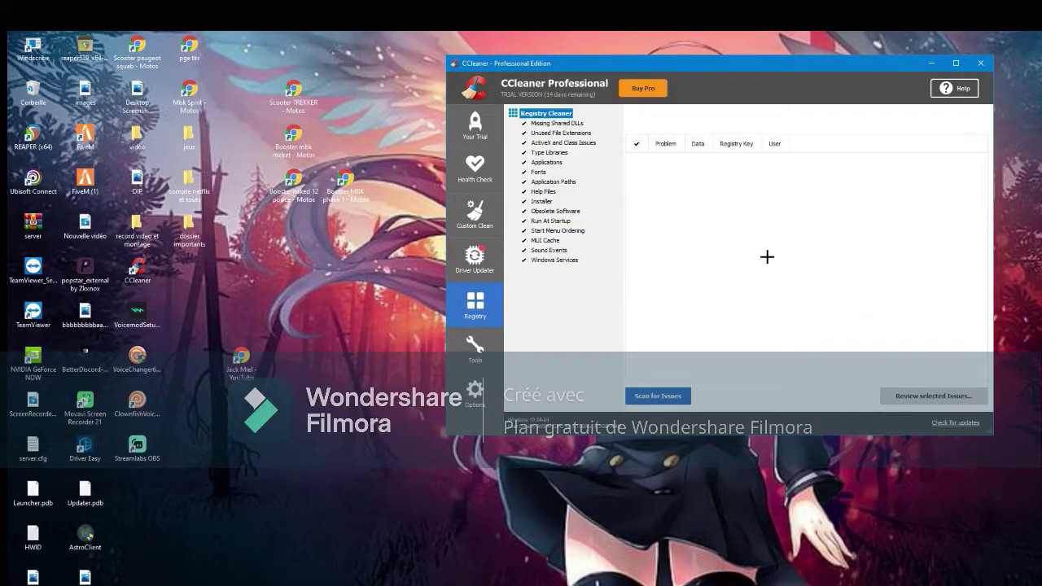
{"action": "left_click", "coordinate": [981, 64]}
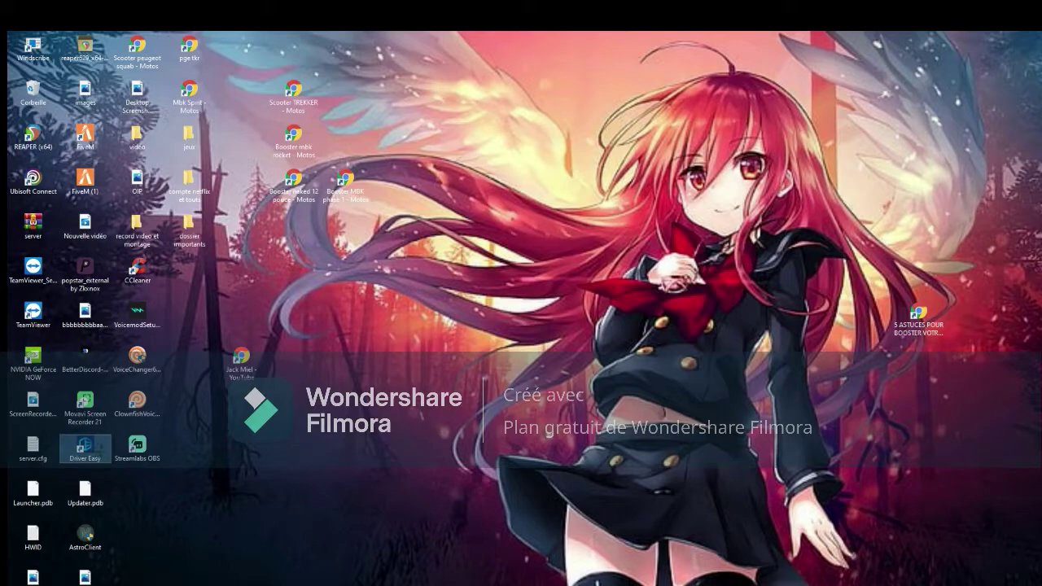
Scan the PC's drivers with Driver Easy, review the list of outdated drivers, and close the program
{"action": "double_click", "coordinate": [85, 446]}
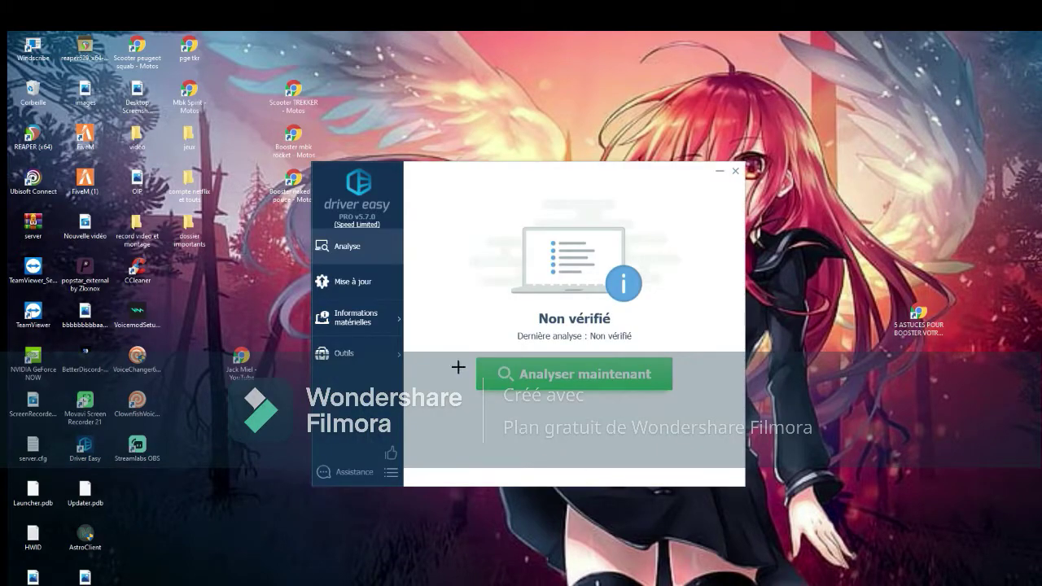
{"action": "left_click", "coordinate": [559, 376]}
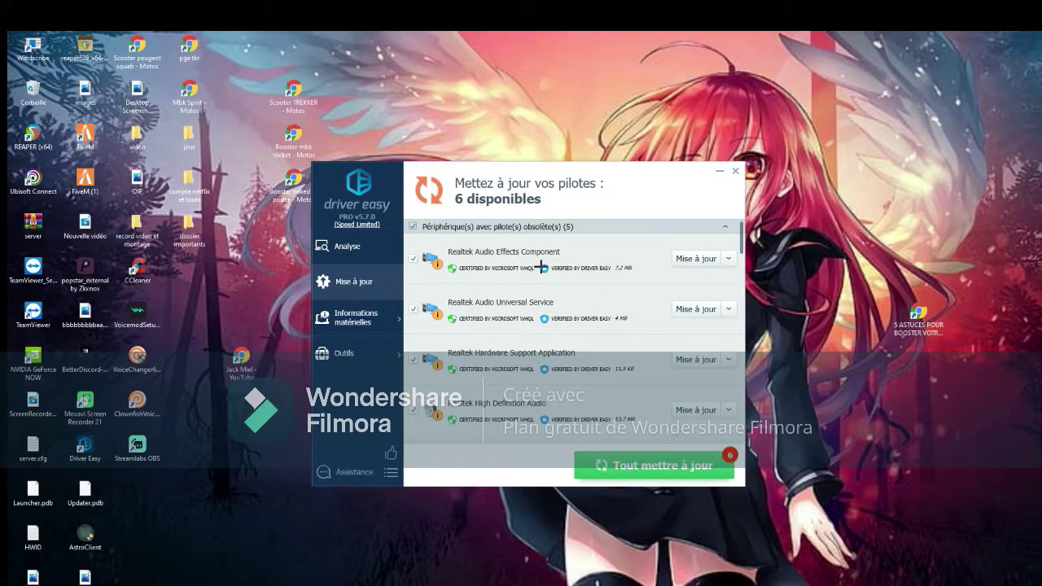
{"action": "scroll", "coordinate": [603, 374], "scroll_direction": "down", "scroll_amount": 2}
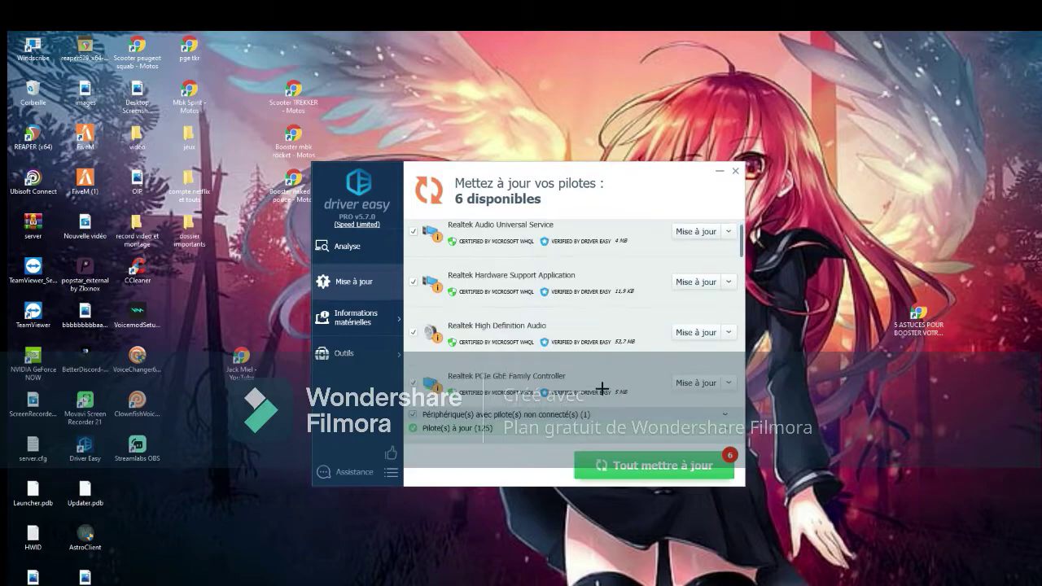
{"action": "scroll", "coordinate": [541, 395], "scroll_direction": "up", "scroll_amount": 2}
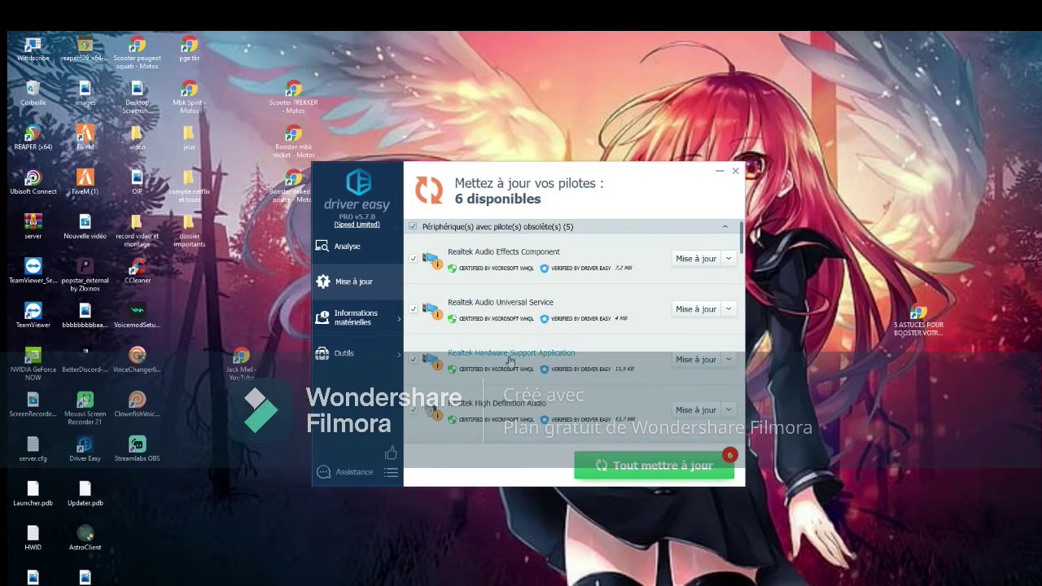
{"action": "scroll", "coordinate": [505, 367], "scroll_direction": "down", "scroll_amount": 1}
{"action": "scroll", "coordinate": [571, 391], "scroll_direction": "down", "scroll_amount": 1}
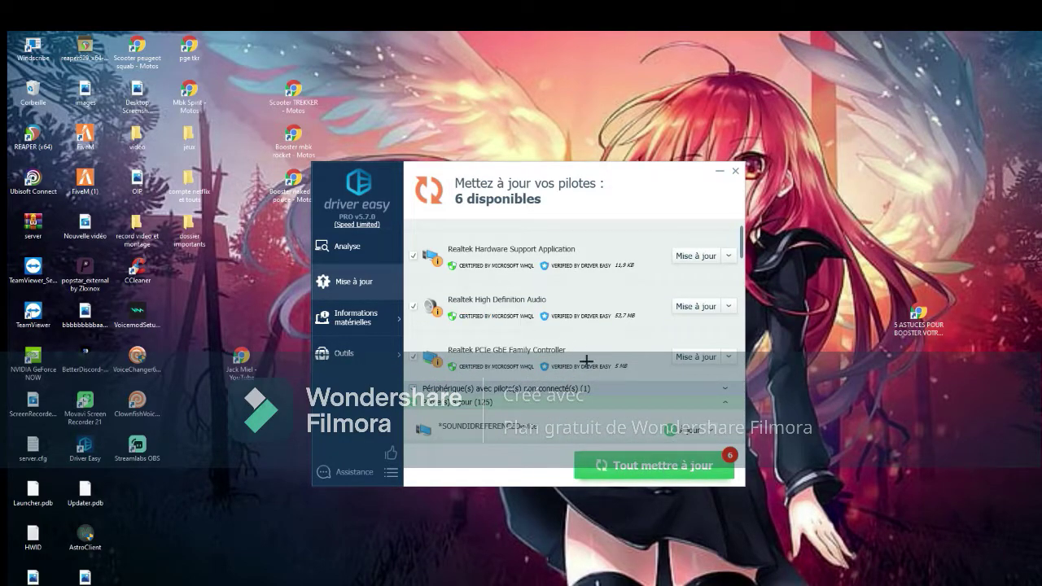
{"action": "left_click", "coordinate": [735, 172]}
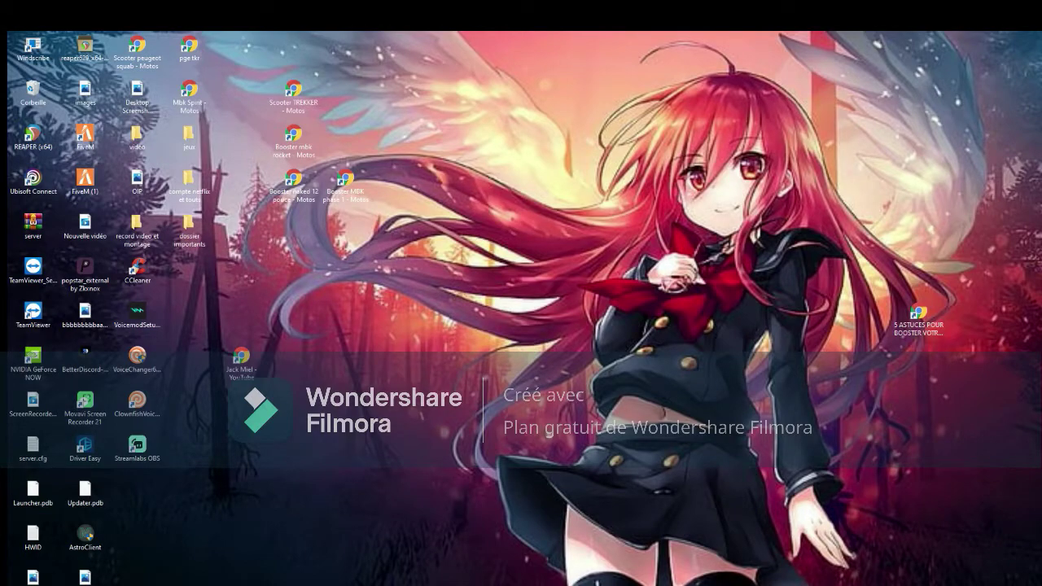
Open QuickCPU, dismiss the update notice, examine the available system power plans, and close the program
{"action": "left_click", "coordinate": [163, 585]}
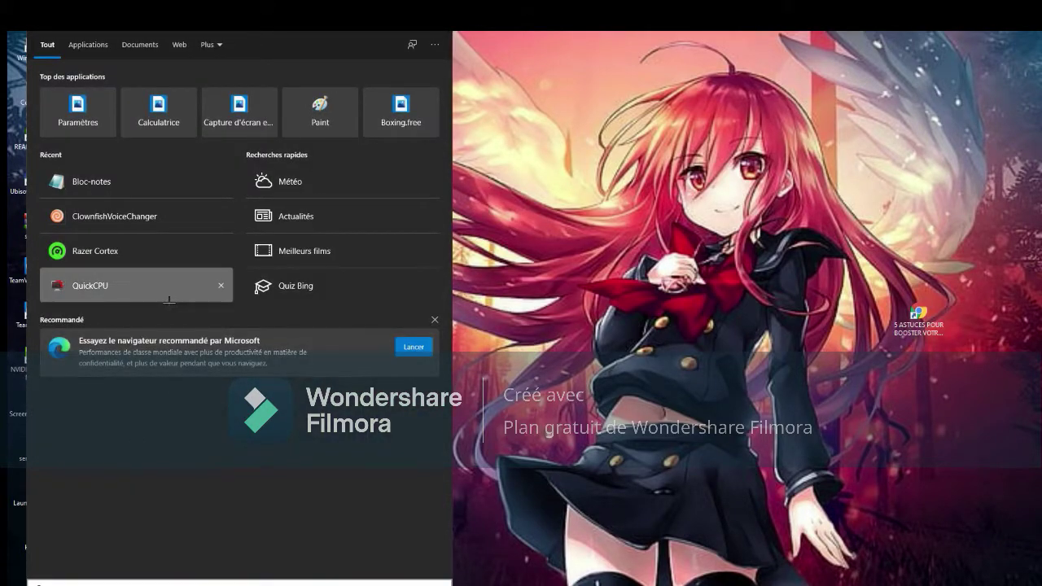
{"action": "left_click", "coordinate": [168, 298]}
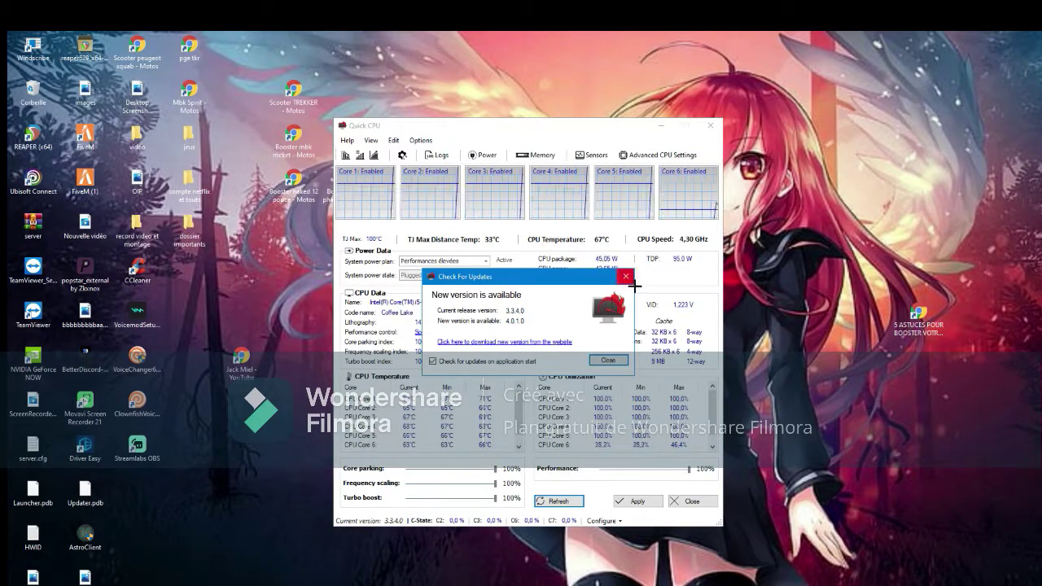
{"action": "left_click", "coordinate": [609, 360]}
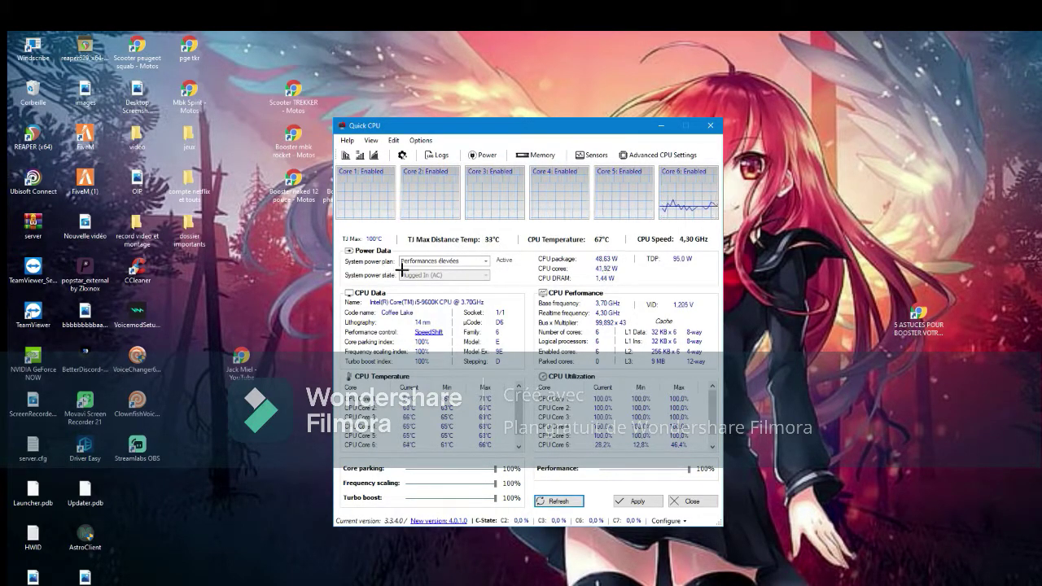
{"action": "left_click", "coordinate": [445, 264]}
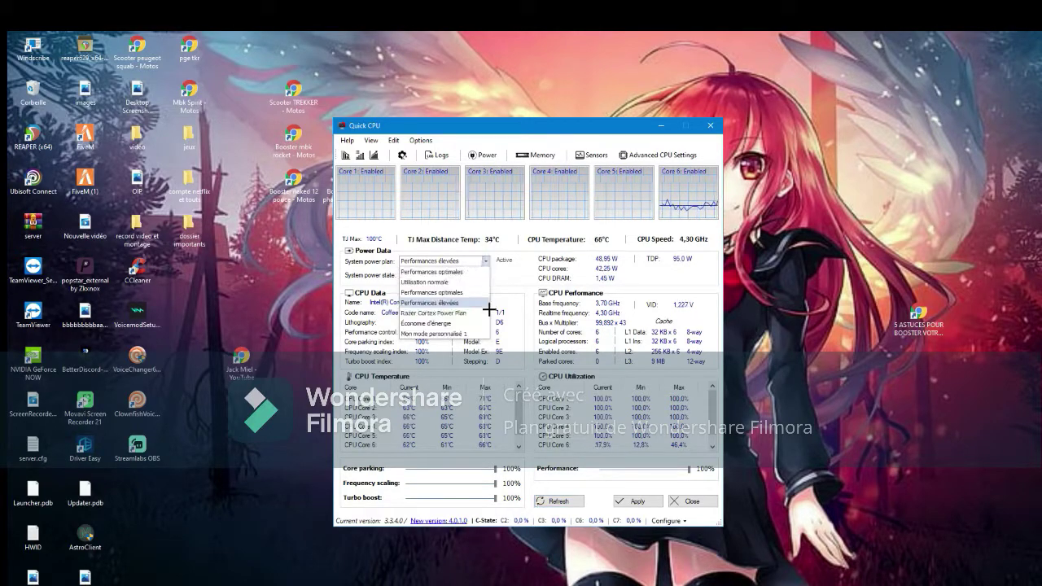
{"action": "left_click", "coordinate": [522, 277]}
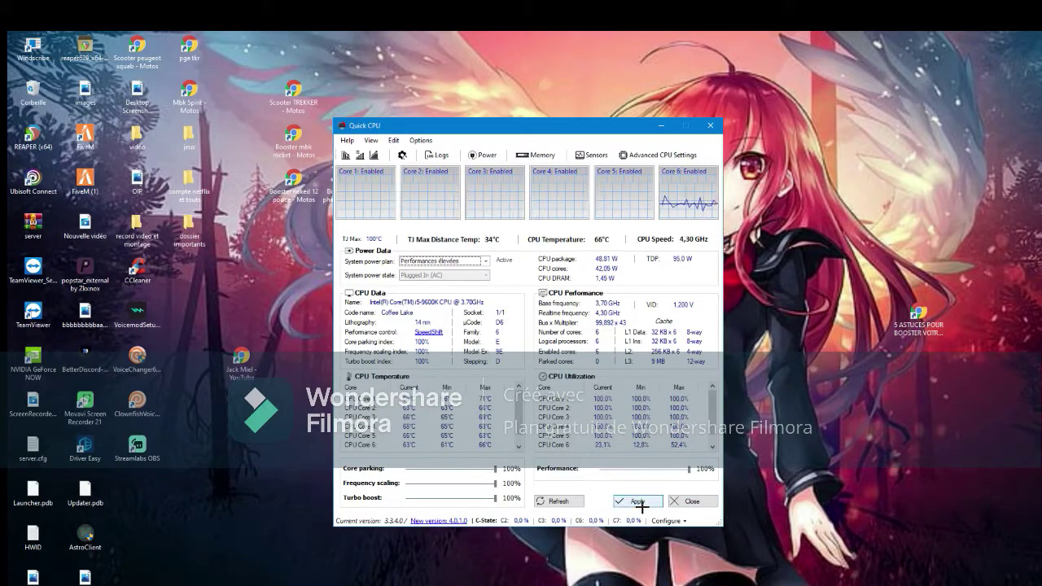
{"action": "left_click", "coordinate": [709, 126]}
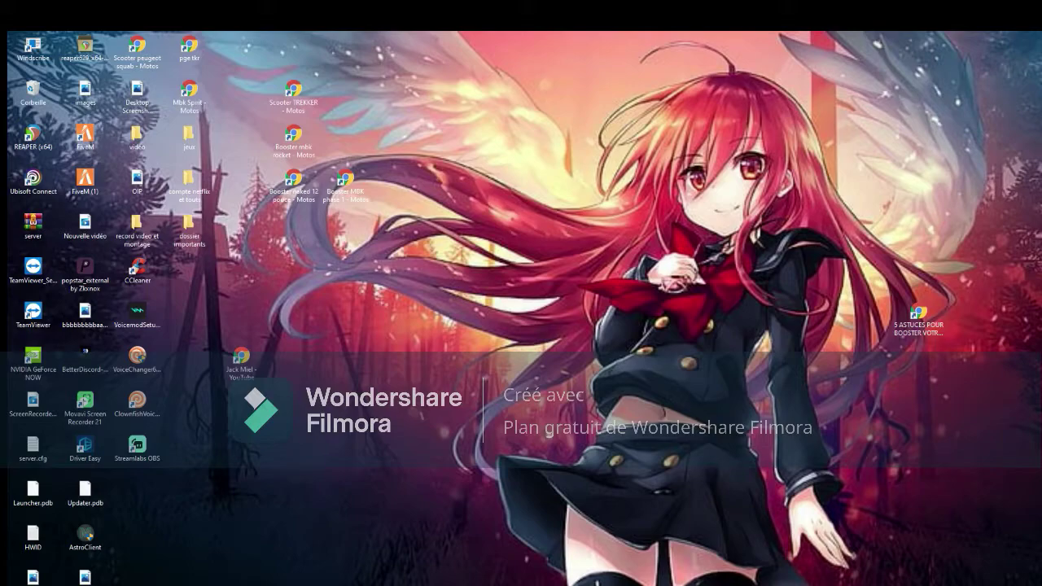
Launch Razer Cortex from the recent applications in Windows search
{"action": "left_click", "coordinate": [40, 585]}
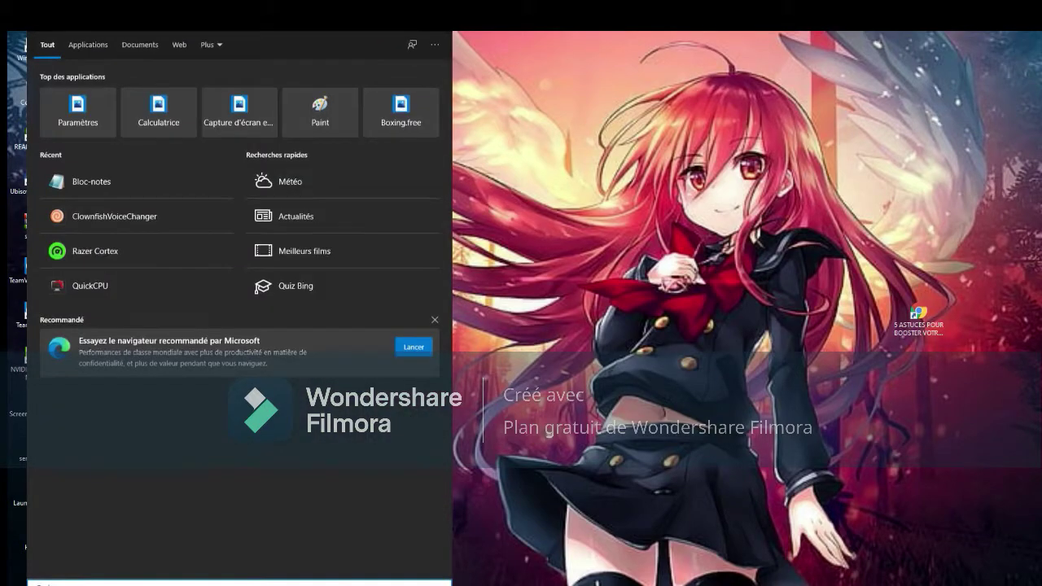
{"action": "left_click", "coordinate": [128, 261]}
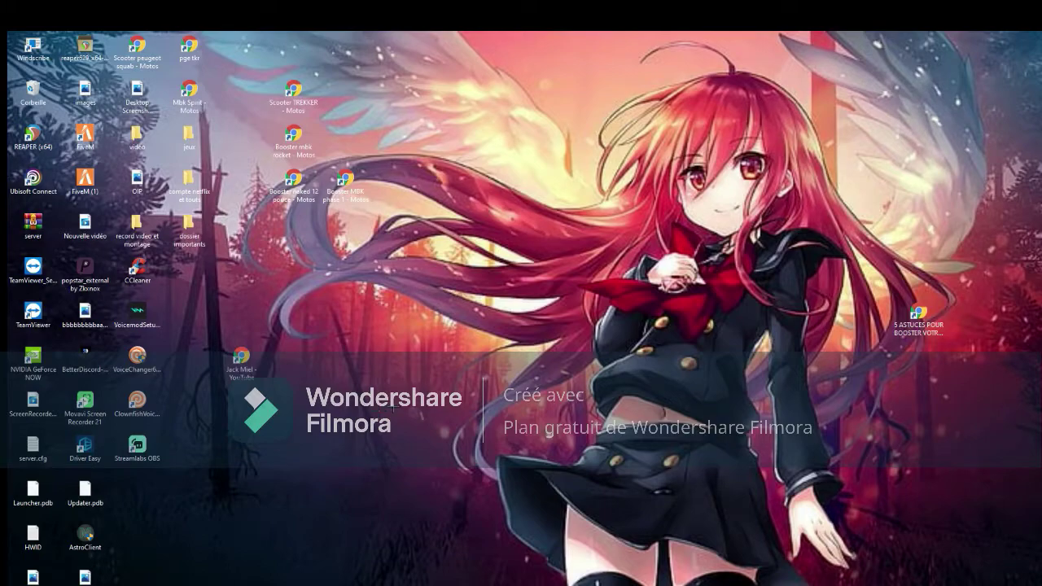
{"action": "key", "text": "alt+z"}
{"action": "left_click", "coordinate": [558, 215]}
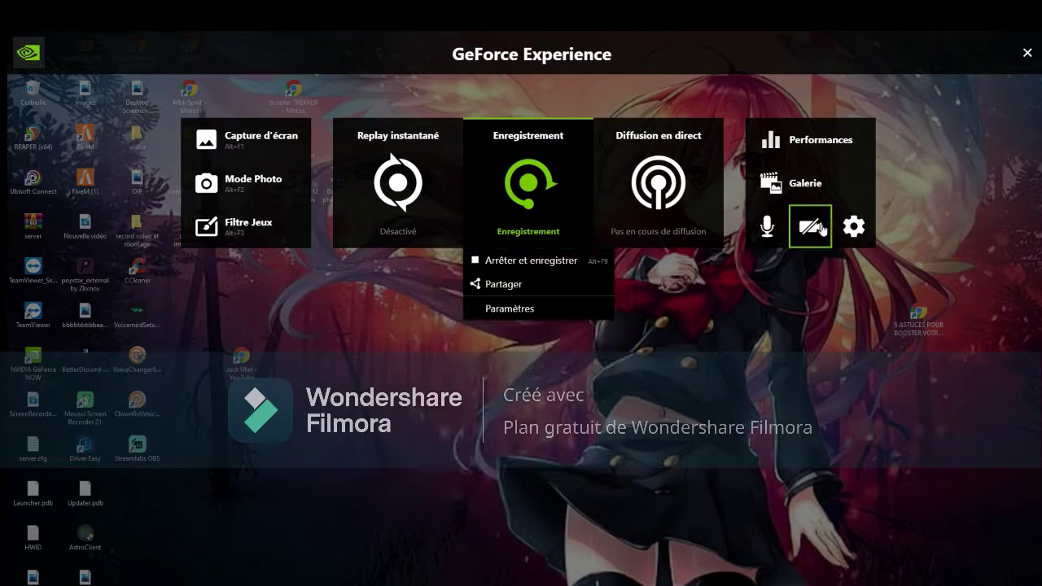
{"action": "left_click", "coordinate": [811, 231]}
{"action": "left_click", "coordinate": [570, 227]}
{"action": "left_click", "coordinate": [622, 229]}
{"action": "left_click", "coordinate": [1032, 57]}
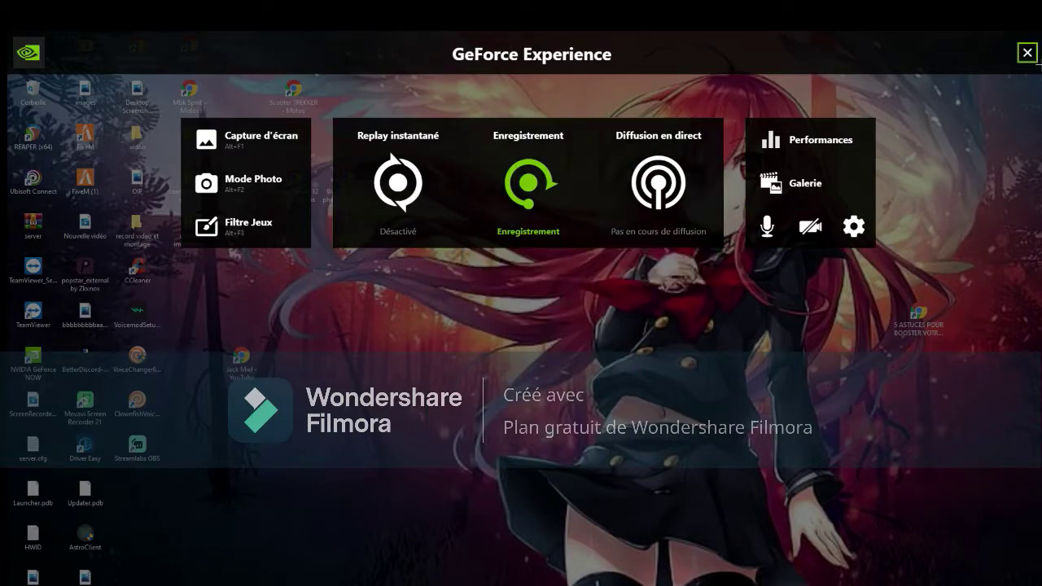
{"action": "left_click", "coordinate": [1026, 54]}
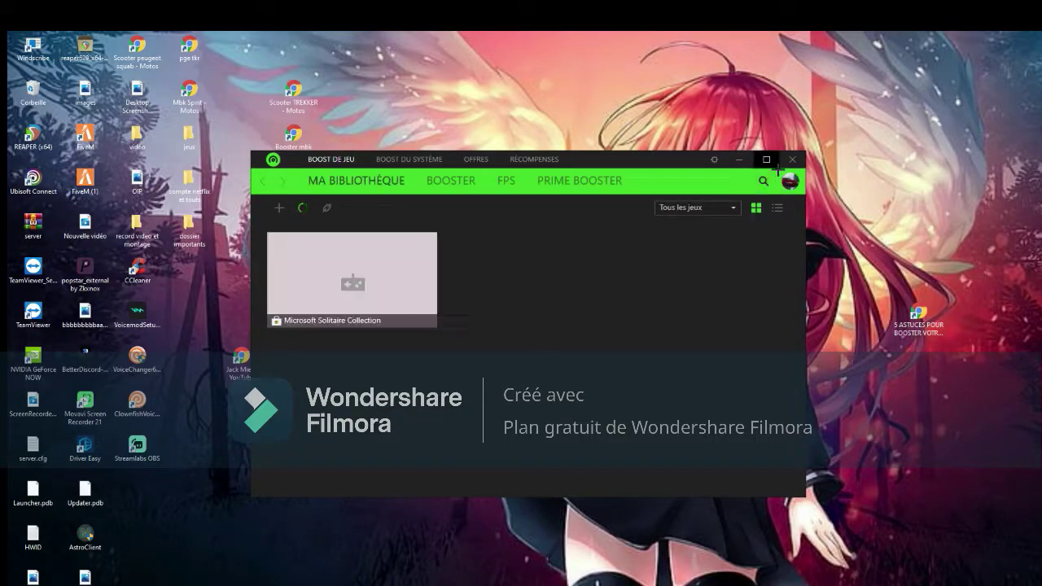
Maximize the Razer Cortex window, minimize it, and bring it back on screen
{"action": "left_click", "coordinate": [766, 159]}
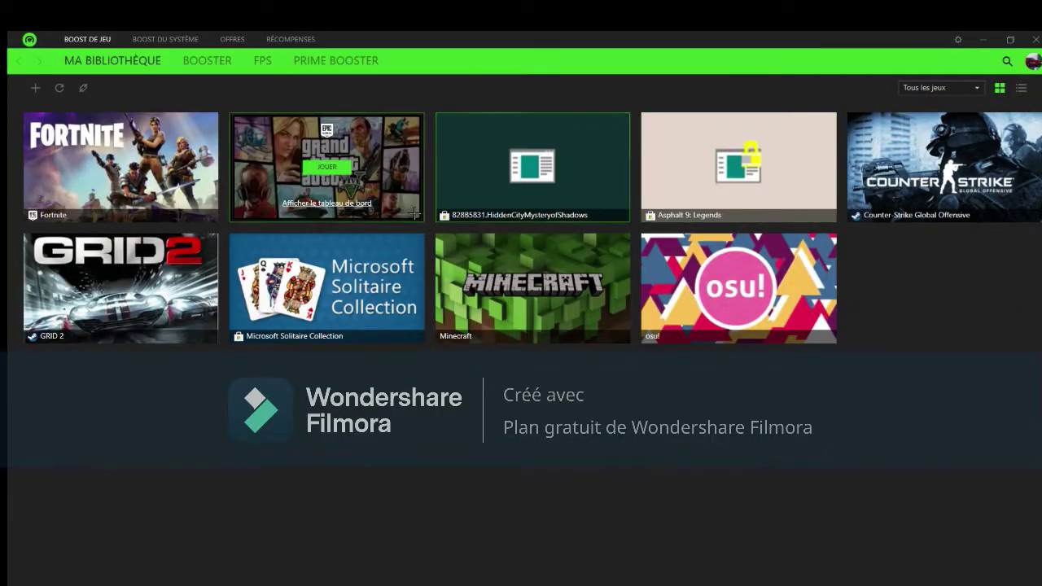
{"action": "left_click", "coordinate": [988, 39]}
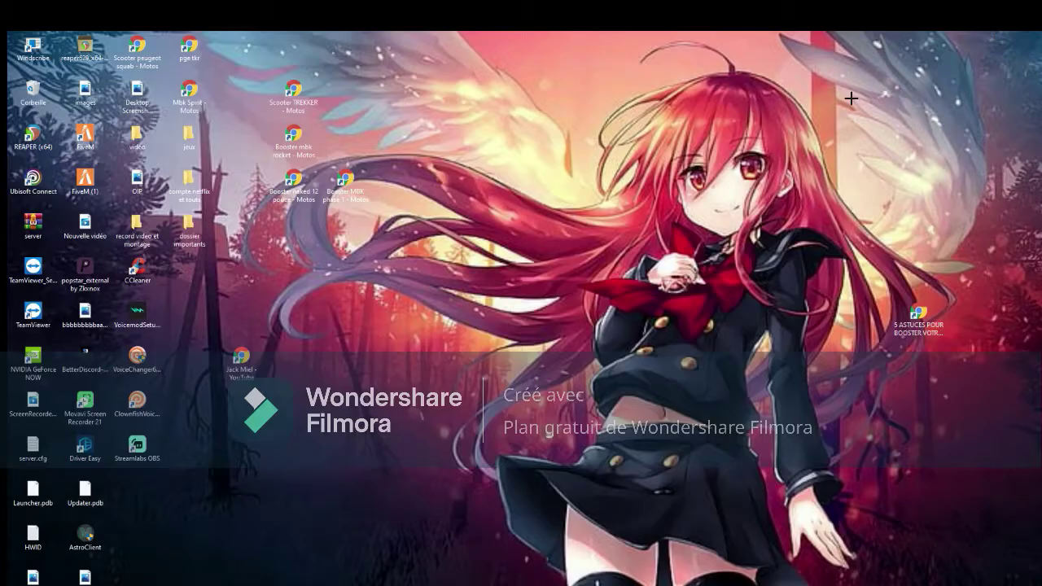
{"action": "right_click", "coordinate": [278, 585]}
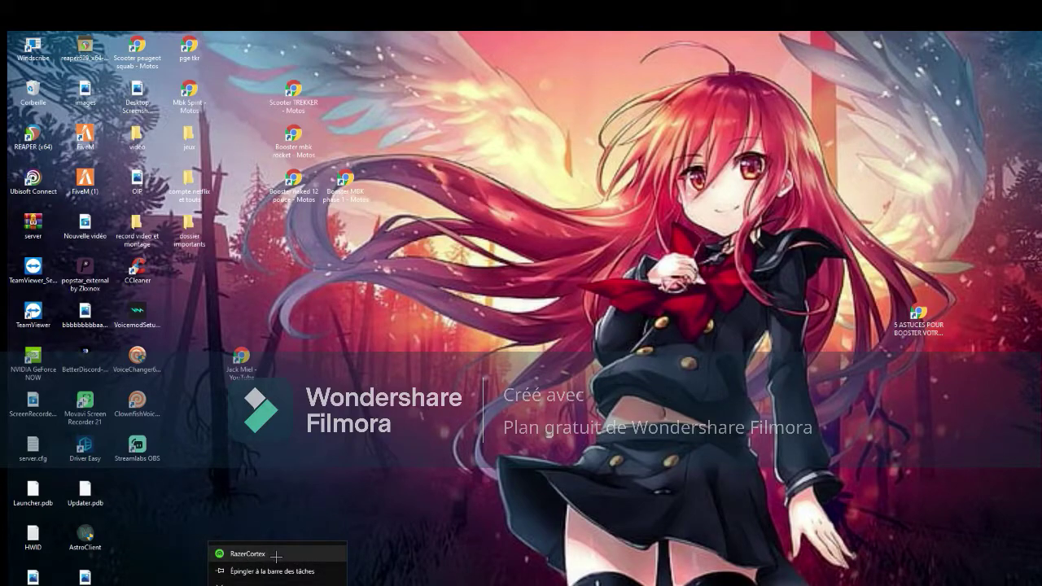
{"action": "left_click", "coordinate": [346, 515]}
{"action": "left_click", "coordinate": [275, 585]}
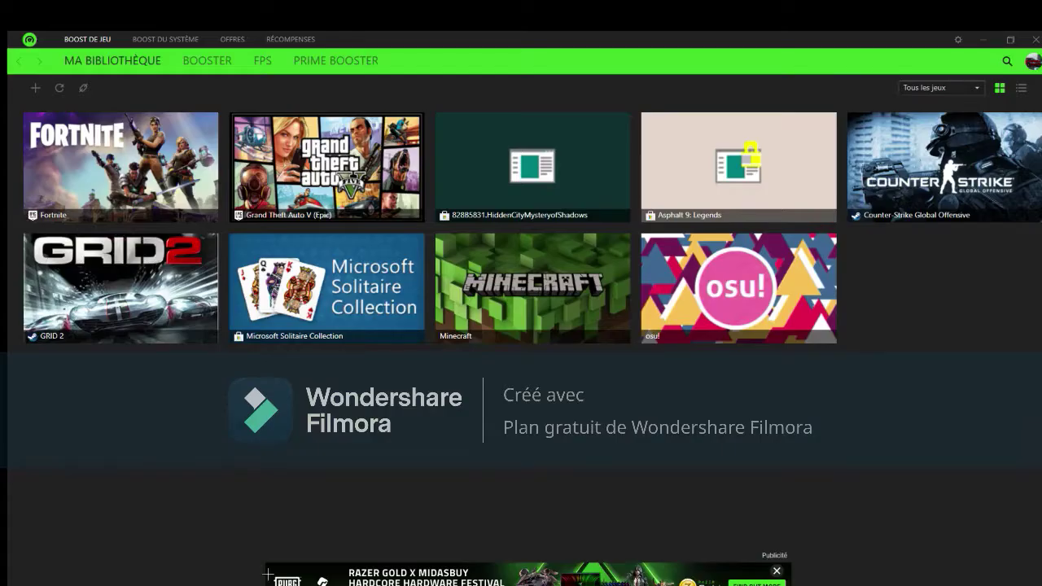
Look at the machine information and optimisation pages of Razer Cortex's system boost section
{"action": "left_click", "coordinate": [159, 40]}
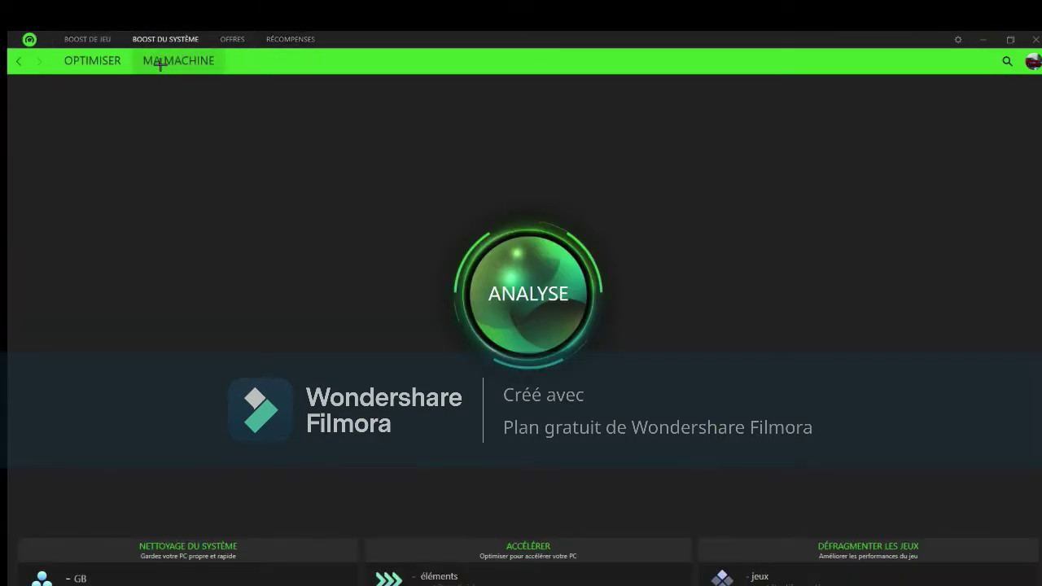
{"action": "left_click", "coordinate": [160, 63]}
{"action": "left_click", "coordinate": [89, 62]}
Run the Razer Cortex game booster immediately with its currently selected optimisations
{"action": "left_click", "coordinate": [87, 40]}
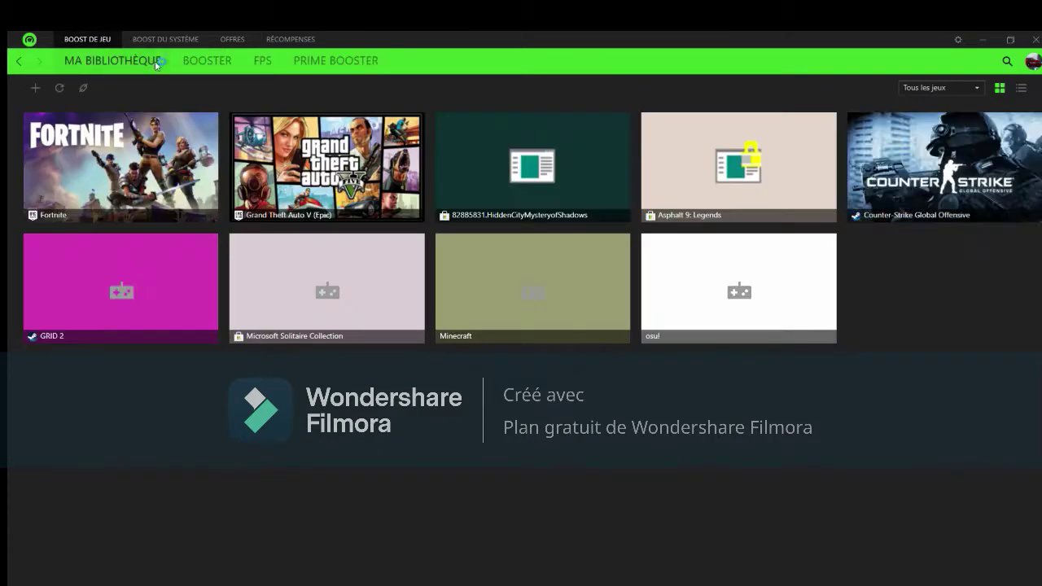
{"action": "left_click", "coordinate": [189, 62]}
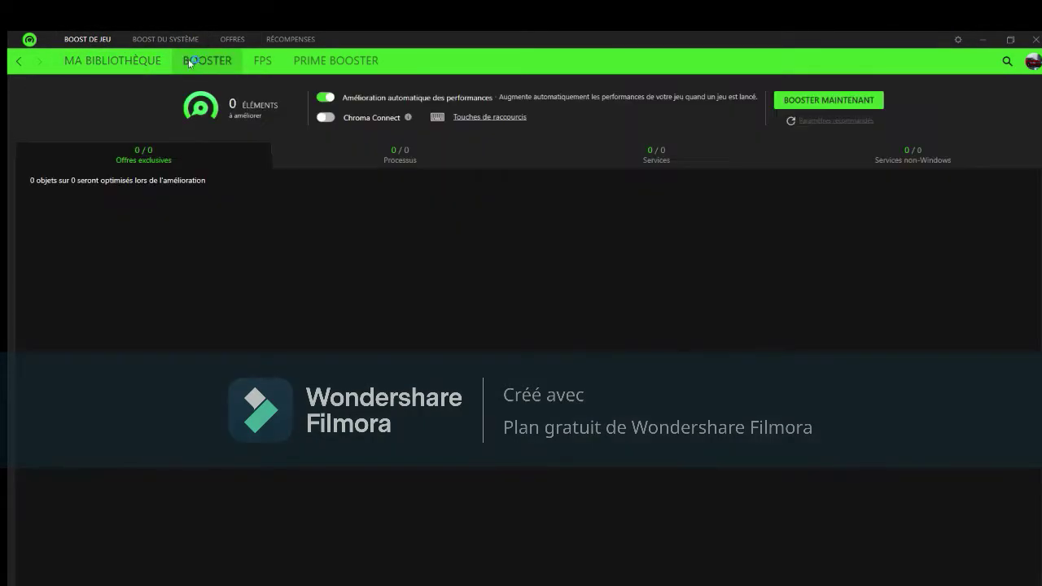
{"action": "left_click", "coordinate": [806, 101]}
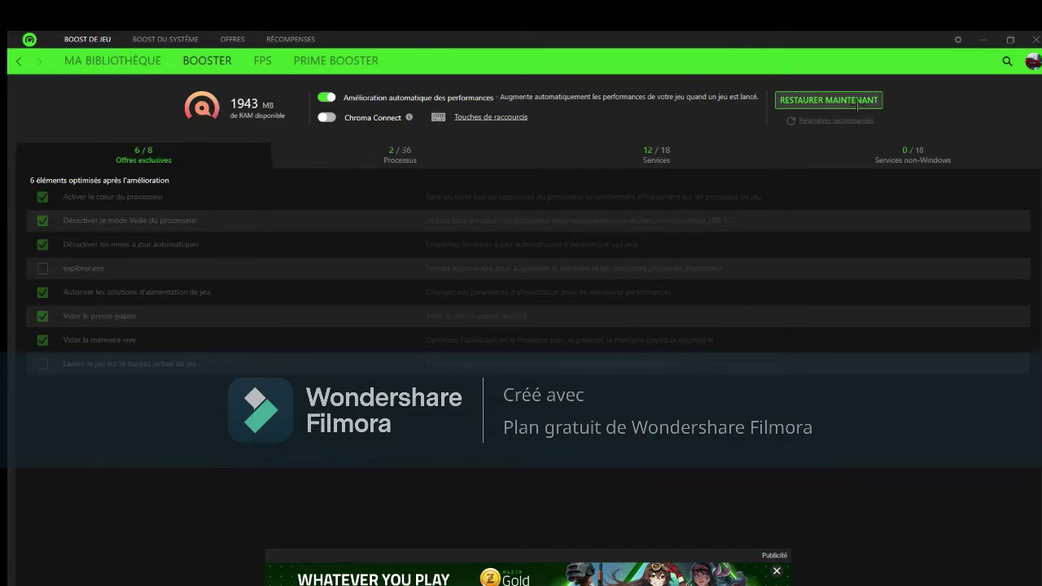
Review the in-game FPS display settings and the game library, ending on the system optimisation page
{"action": "left_click", "coordinate": [261, 61]}
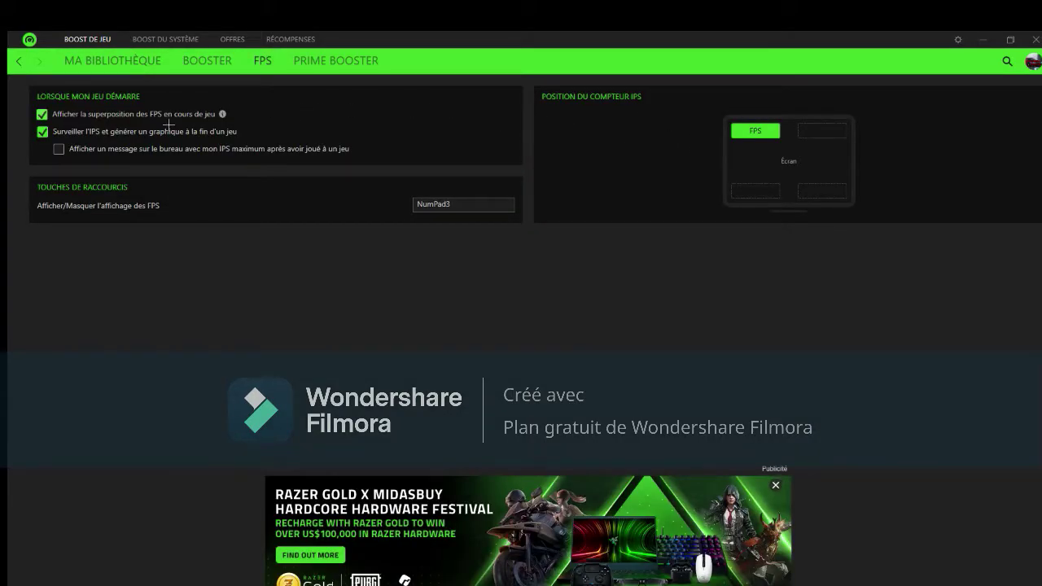
{"action": "left_click", "coordinate": [116, 62]}
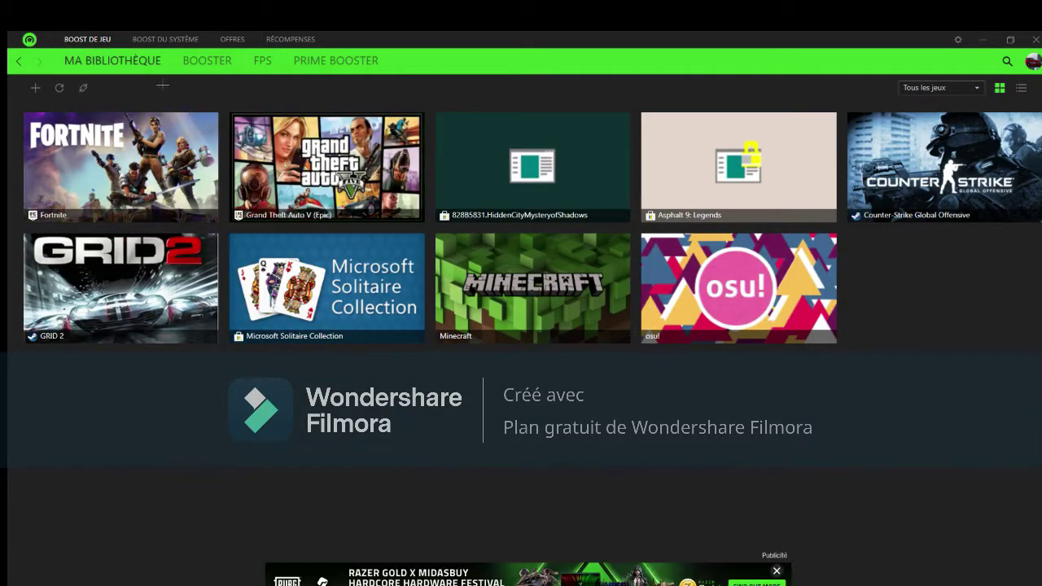
{"action": "left_click", "coordinate": [165, 39]}
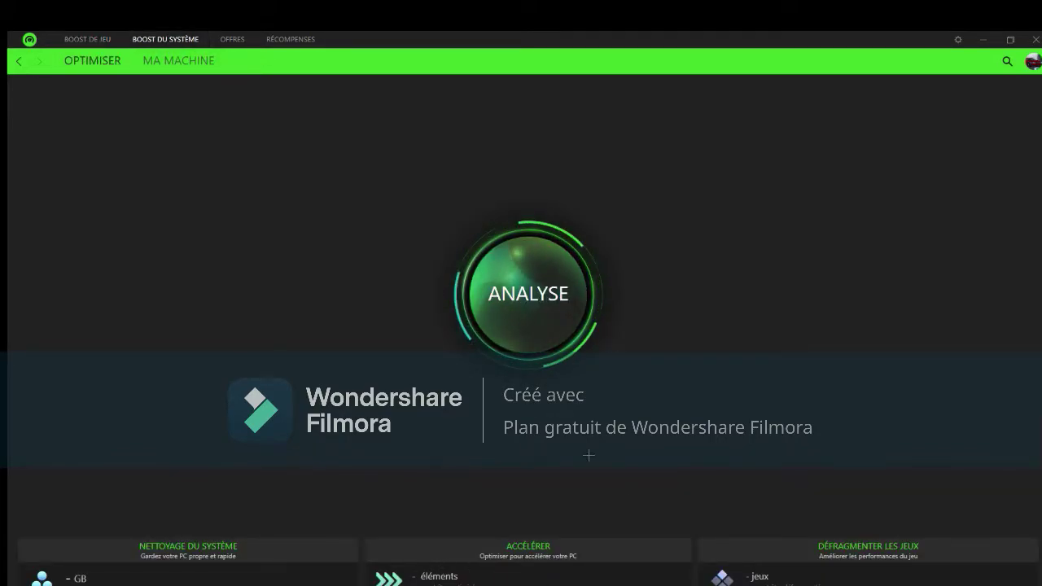
Return to the Razer Cortex game library, minimize the window, and move the "5 ASTUCES POUR BOOSTER VOTR..." desktop shortcut nearer the other icons
{"action": "left_click", "coordinate": [87, 39]}
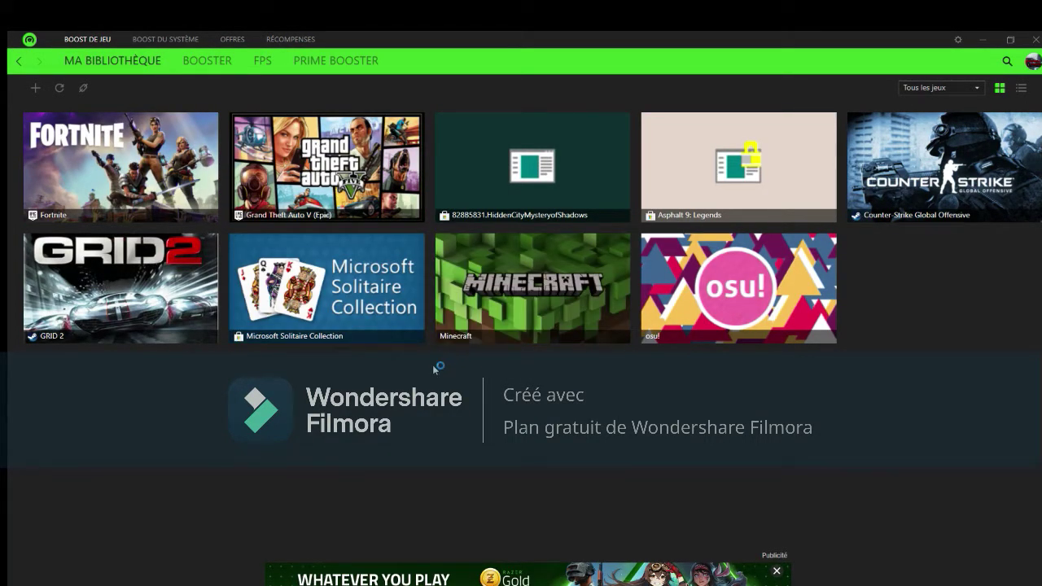
{"action": "left_click", "coordinate": [985, 41]}
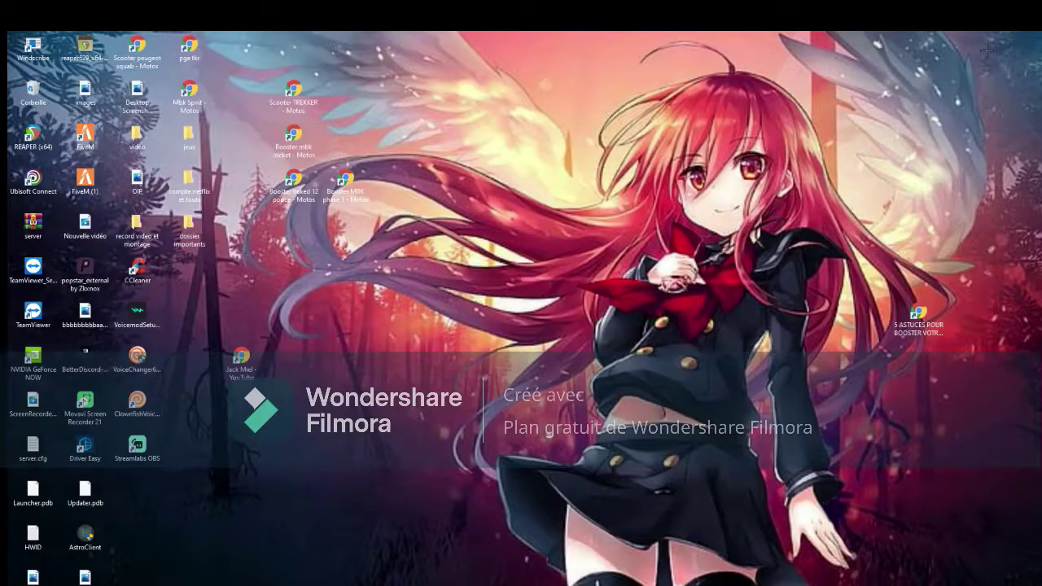
{"action": "left_click_drag", "start_coordinate": [918, 315], "coordinate": [294, 285]}
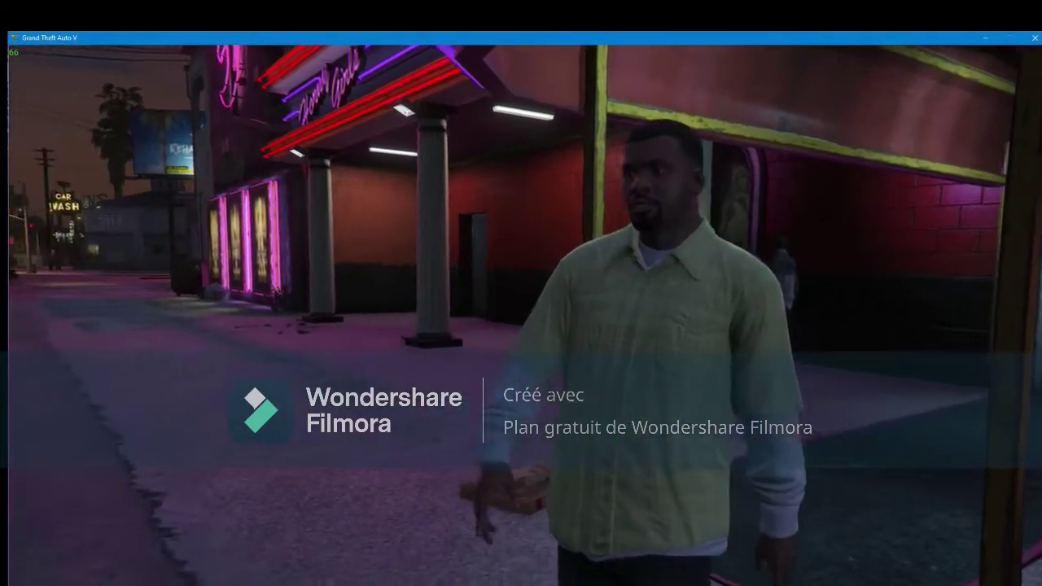
{"action": "key", "text": "w"}
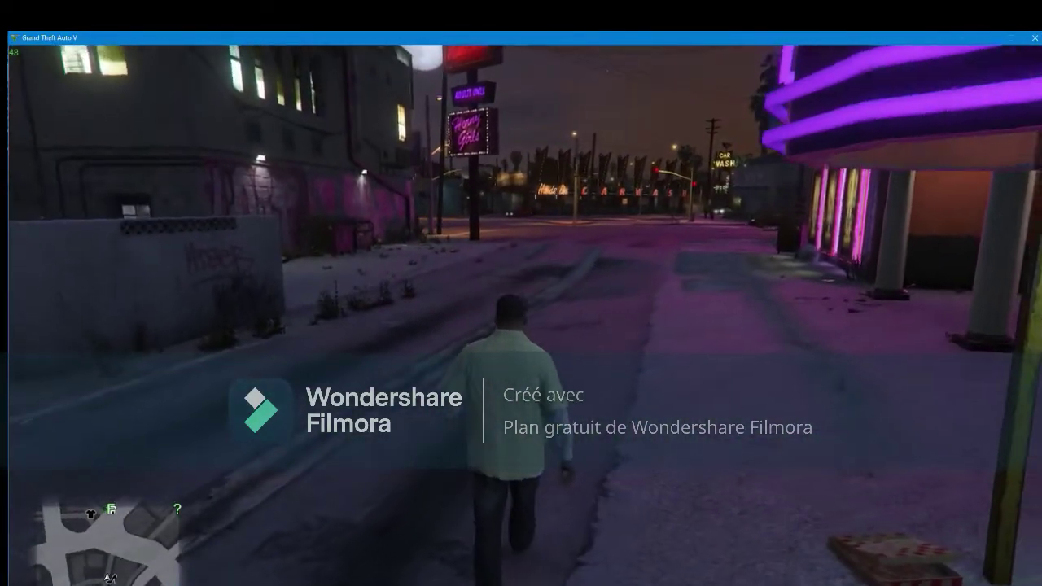
{"action": "key", "text": "shift"}
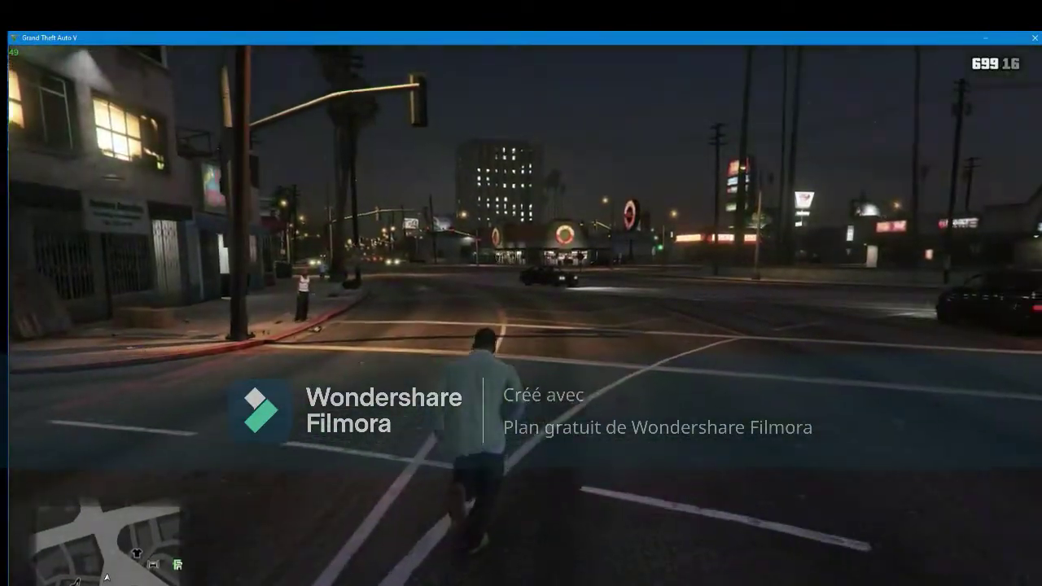
{"action": "key", "text": "Tab"}
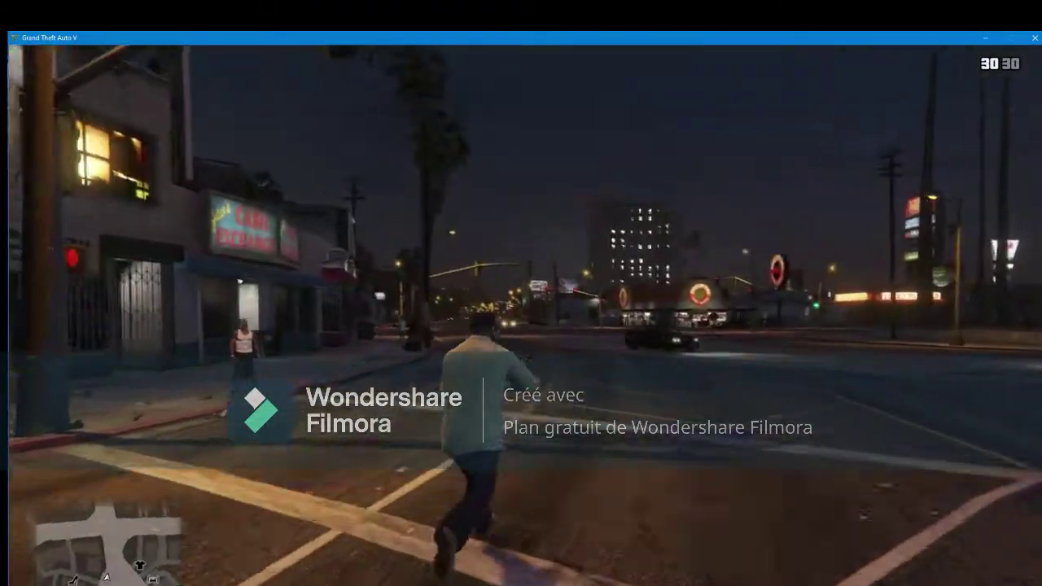
{"action": "key", "text": "Tab"}
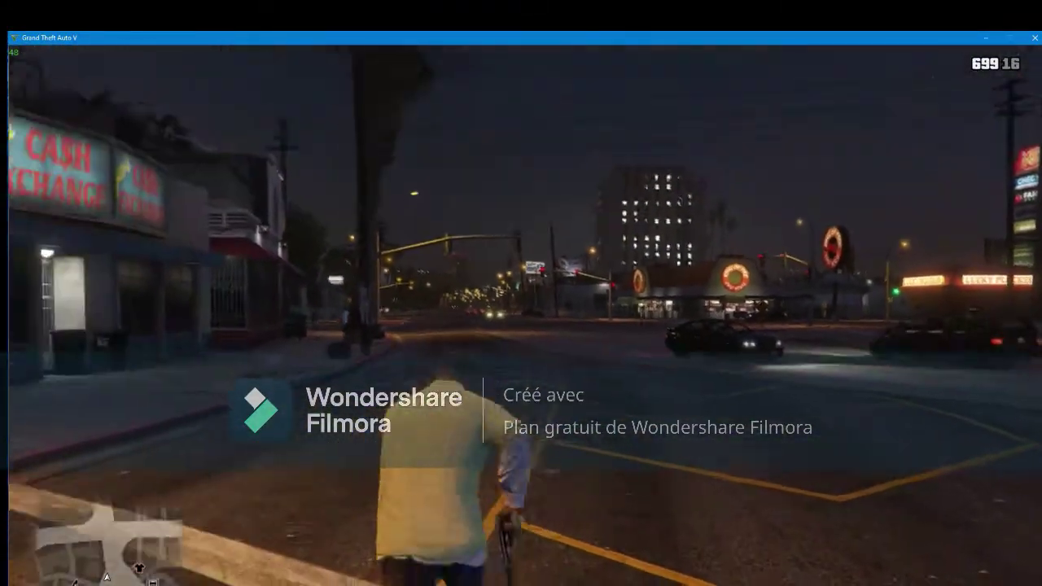
{"action": "right_click", "coordinate": [528, 331]}
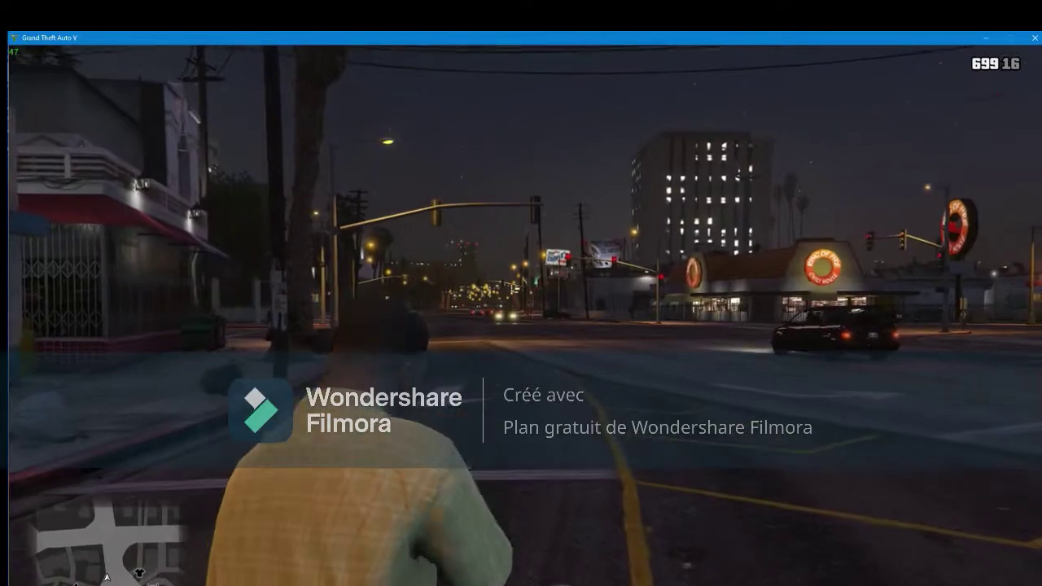
{"action": "key", "text": "Tab"}
{"action": "right_click", "coordinate": [528, 330]}
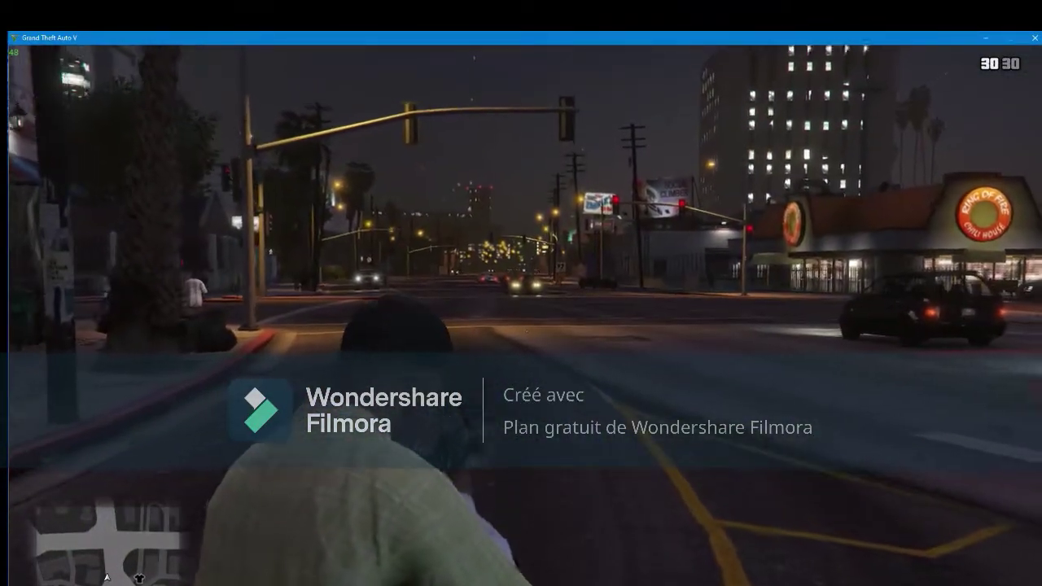
{"action": "key", "text": "Tab"}
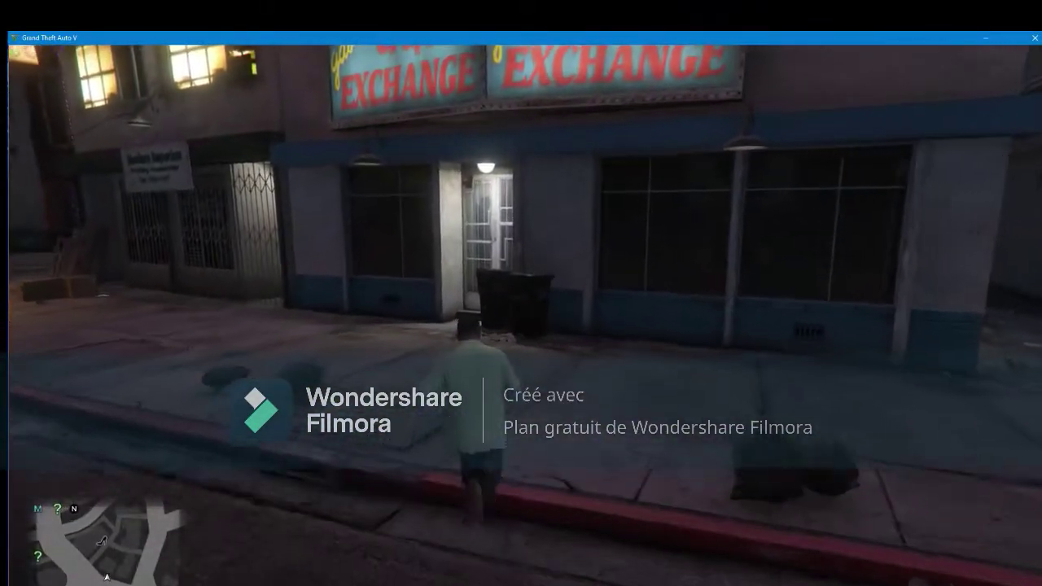
Pause the game, look through its display and camera settings, and open the graphics settings
{"action": "key", "text": "Escape"}
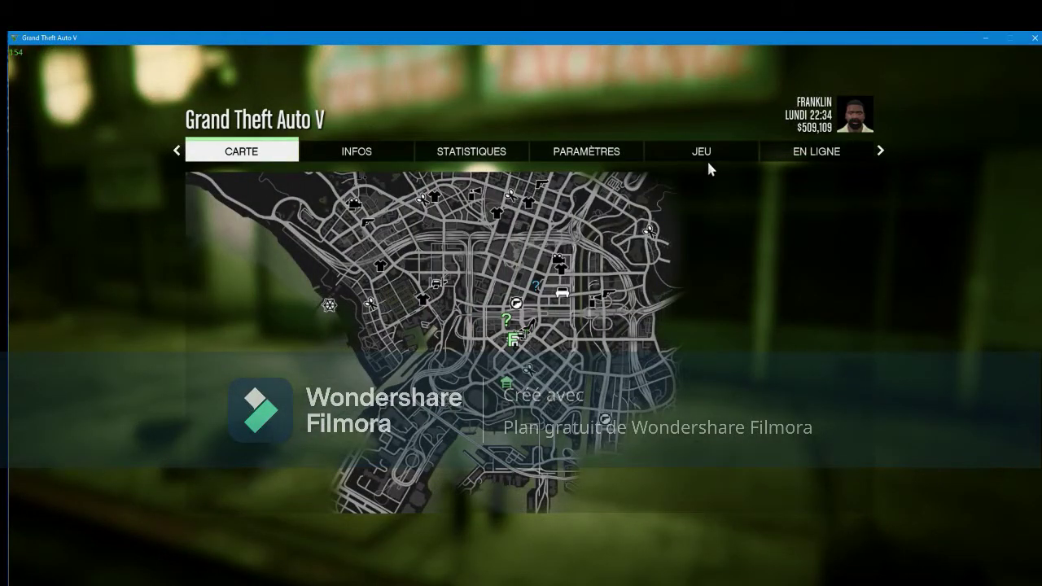
{"action": "left_click", "coordinate": [616, 156]}
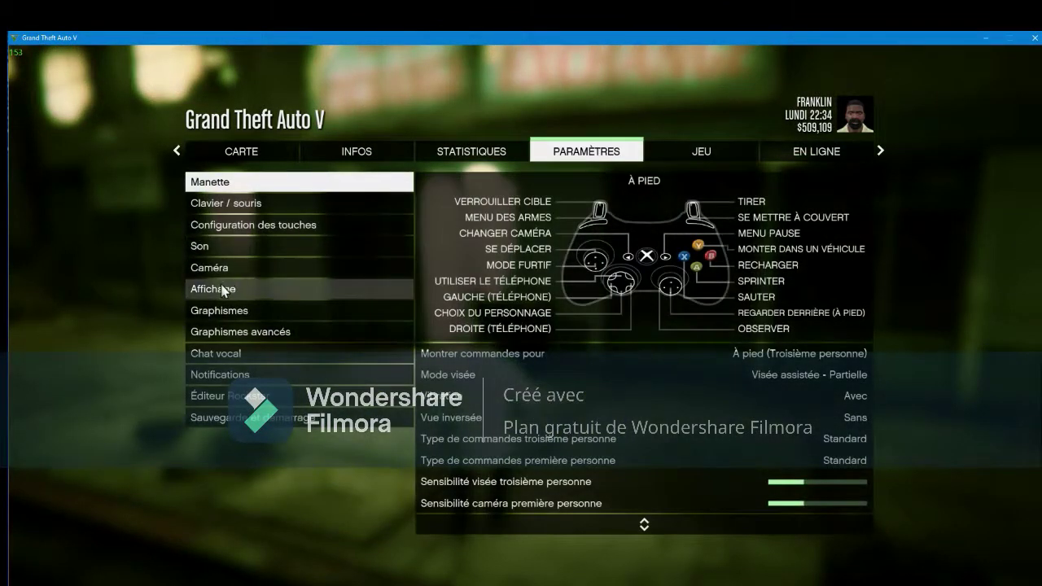
{"action": "left_click", "coordinate": [224, 291]}
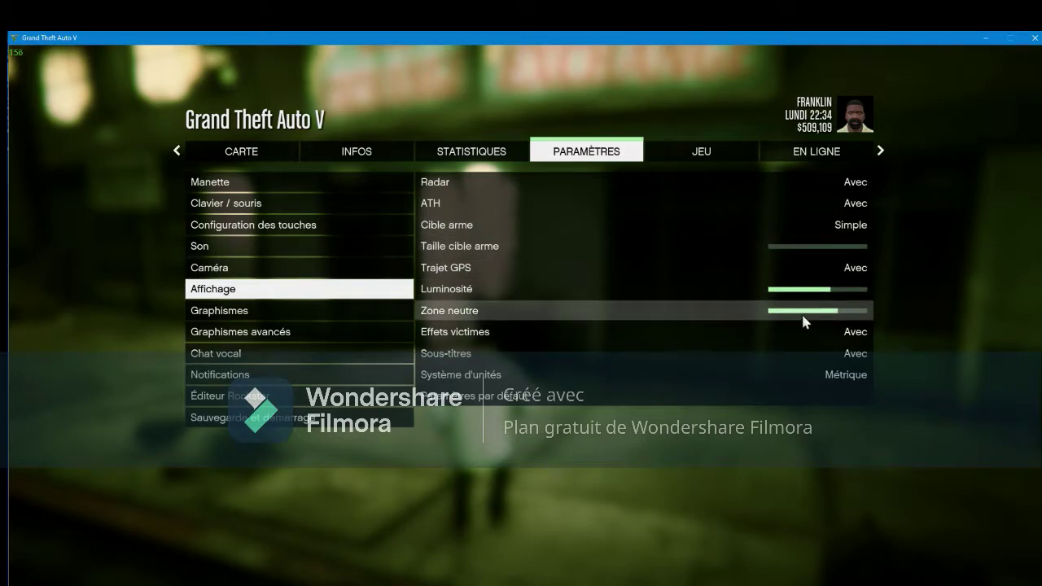
{"action": "left_click", "coordinate": [235, 266]}
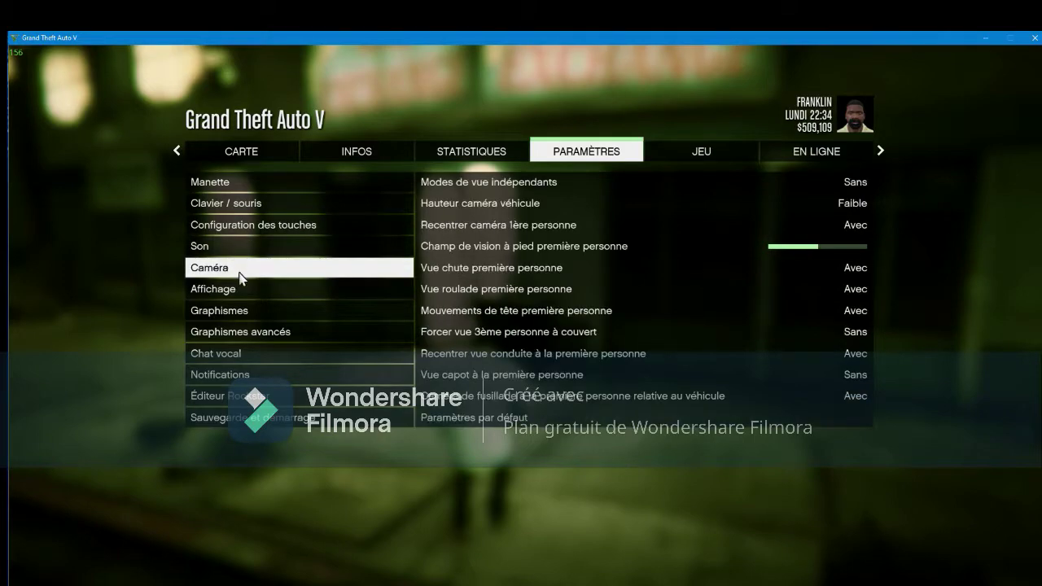
{"action": "left_click", "coordinate": [268, 310]}
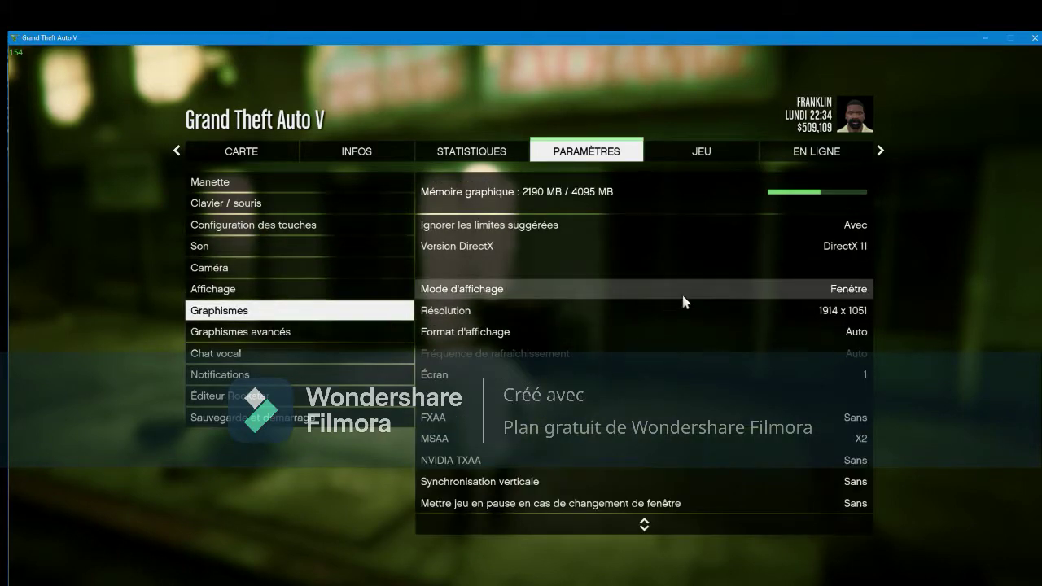
Cycle through the DirectX version and resolution options, ending on DirectX 11 and 1914 x 1051
{"action": "left_click", "coordinate": [863, 248]}
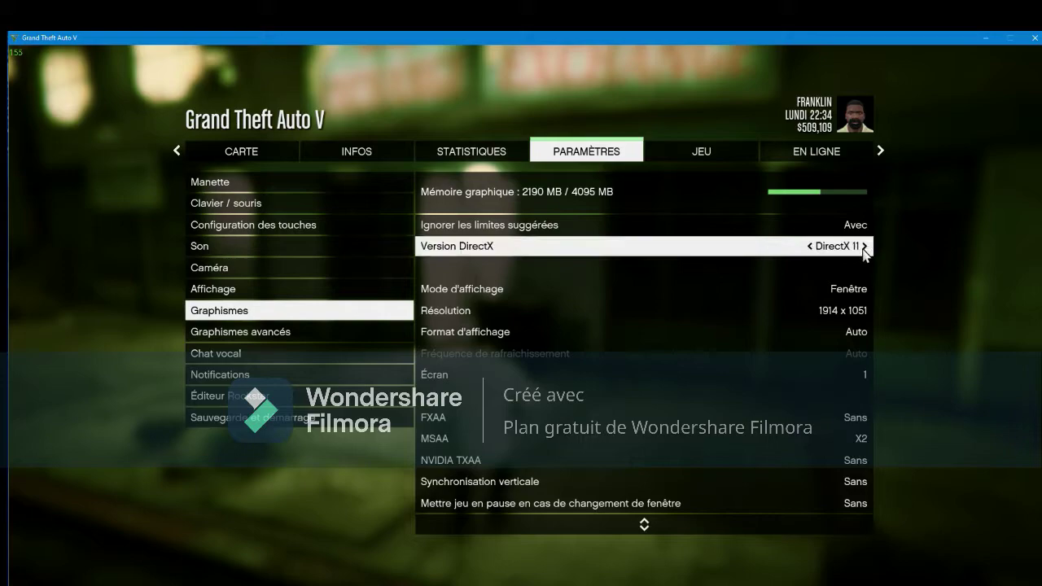
{"action": "left_click", "coordinate": [864, 246]}
{"action": "left_click", "coordinate": [809, 246]}
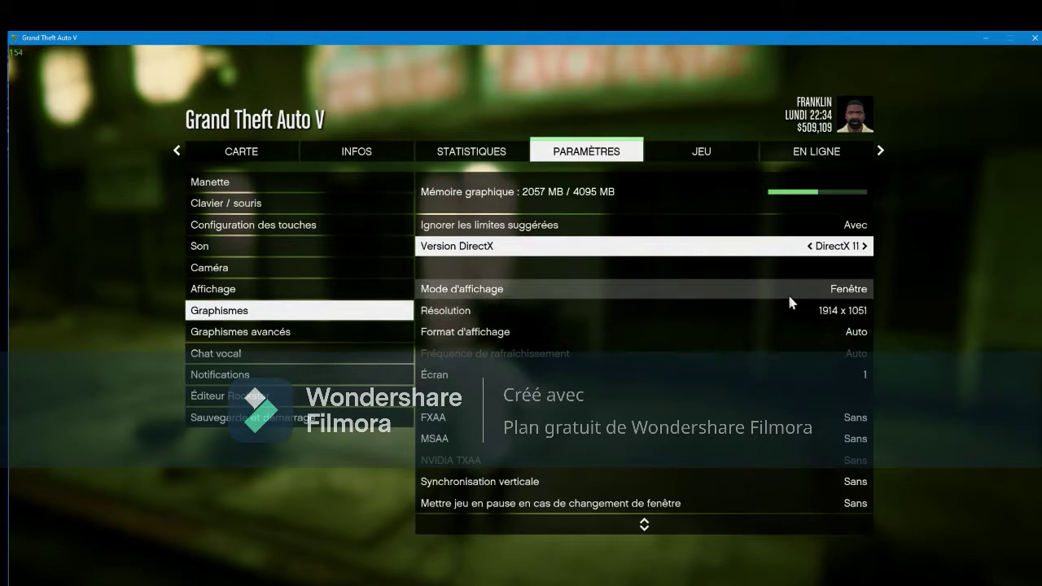
{"action": "left_click", "coordinate": [819, 314]}
{"action": "left_click", "coordinate": [865, 311]}
{"action": "left_click", "coordinate": [805, 311]}
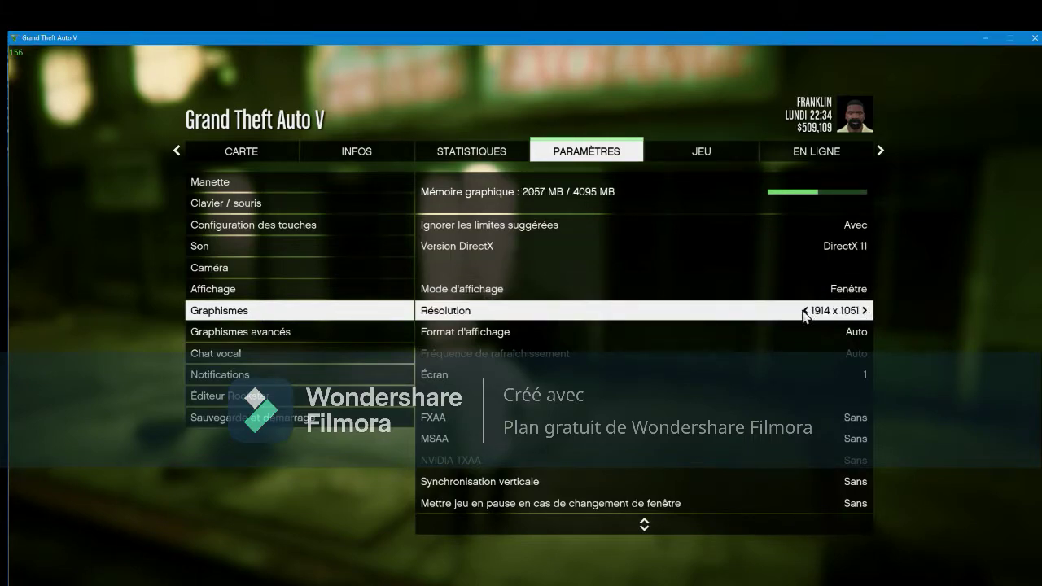
{"action": "left_click", "coordinate": [758, 373]}
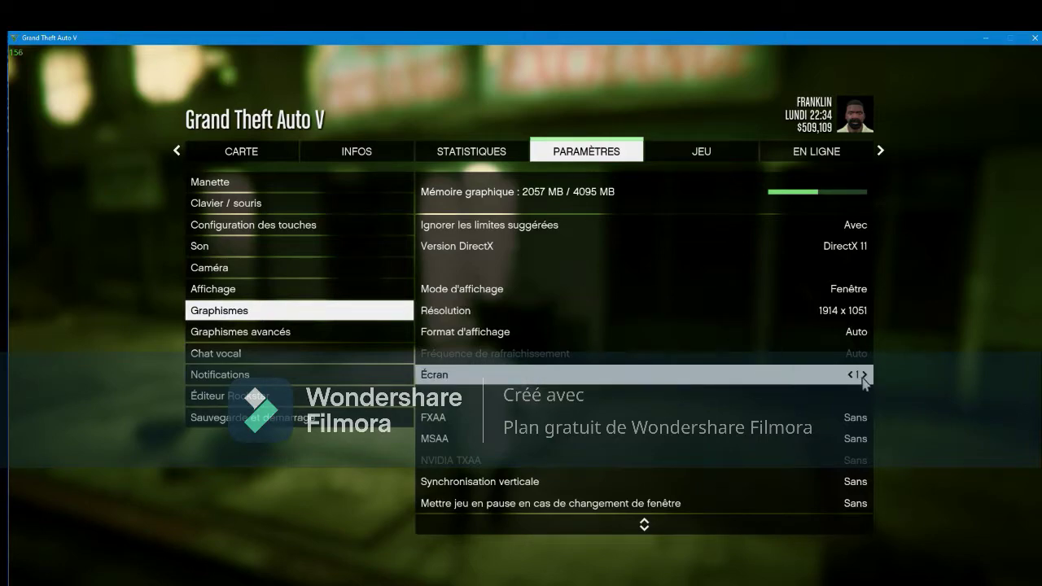
Try another texture quality (Qualité des textures) level and set it back to Élevée
{"action": "scroll", "coordinate": [779, 419], "scroll_direction": "down", "scroll_amount": 2}
{"action": "scroll", "coordinate": [778, 418], "scroll_direction": "down", "scroll_amount": 6}
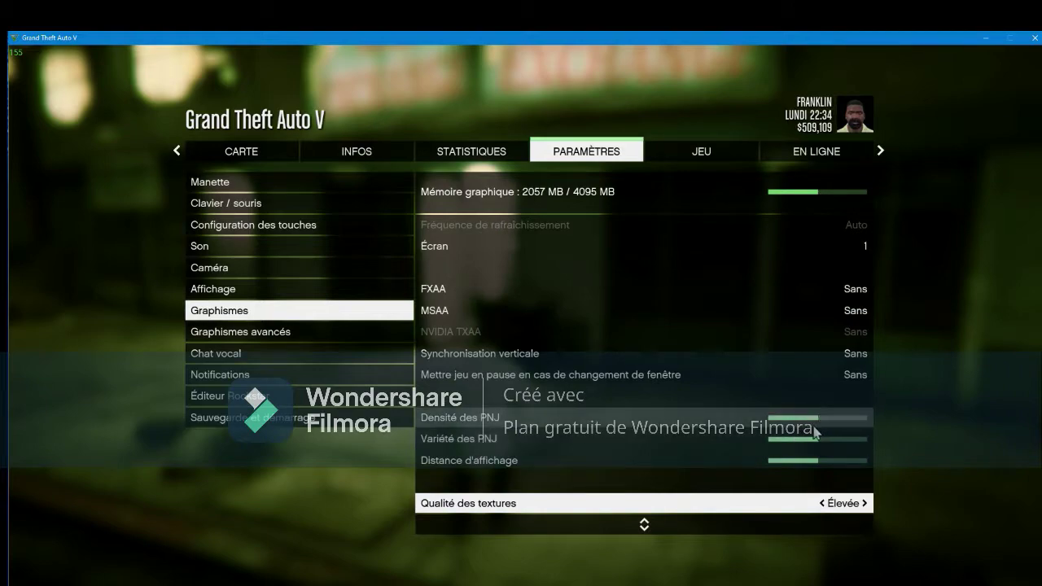
{"action": "scroll", "coordinate": [812, 400], "scroll_direction": "down", "scroll_amount": 1}
{"action": "scroll", "coordinate": [809, 407], "scroll_direction": "down", "scroll_amount": 3}
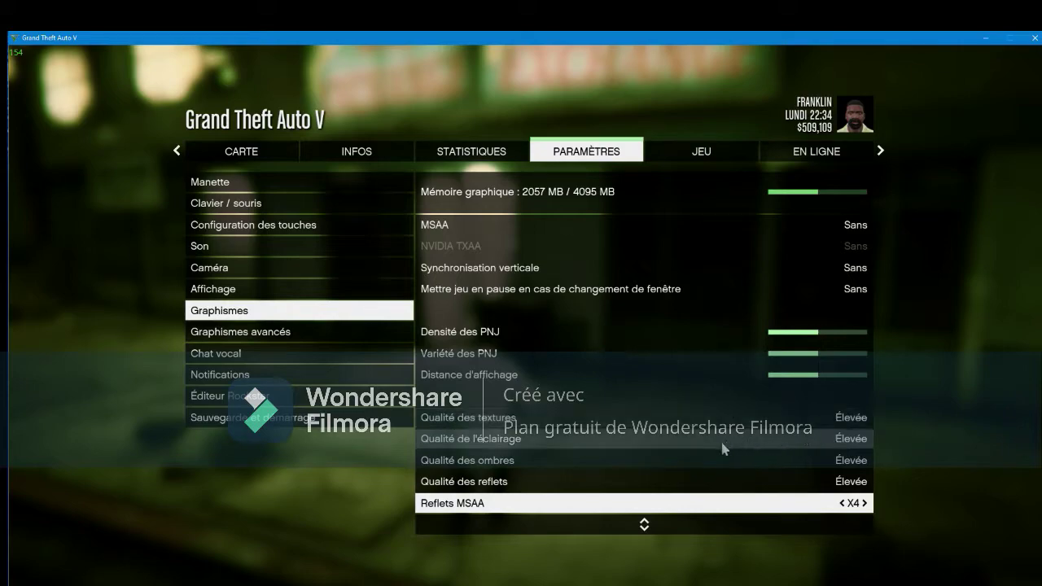
{"action": "left_click", "coordinate": [831, 419]}
{"action": "left_click", "coordinate": [822, 417]}
{"action": "left_click", "coordinate": [864, 418]}
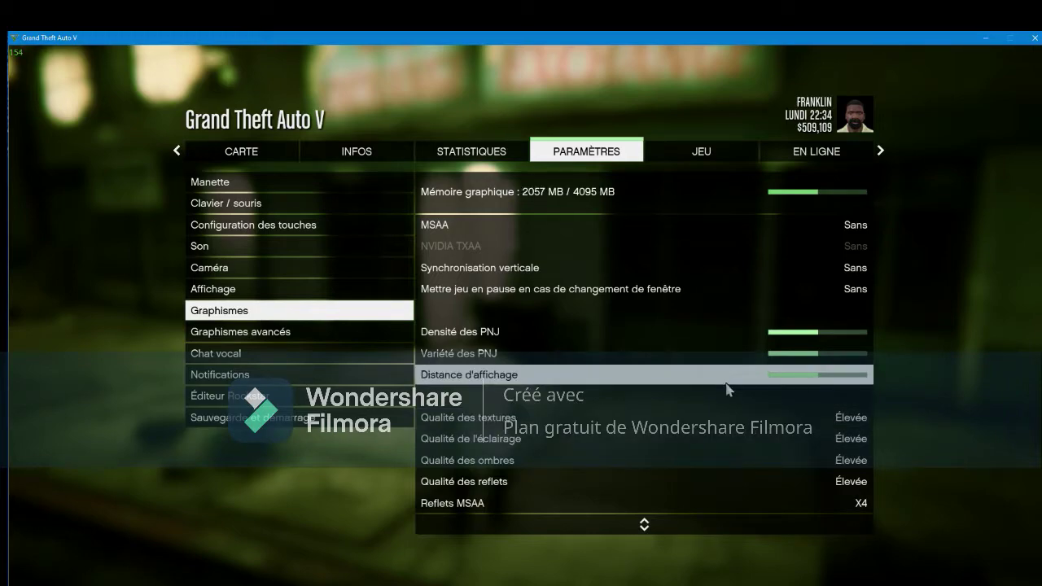
Set both the shadow quality (Qualité des ombres) and the water quality (Qualité de l'eau) to Normale
{"action": "left_click", "coordinate": [727, 423]}
{"action": "scroll", "coordinate": [836, 425], "scroll_direction": "down", "scroll_amount": 3}
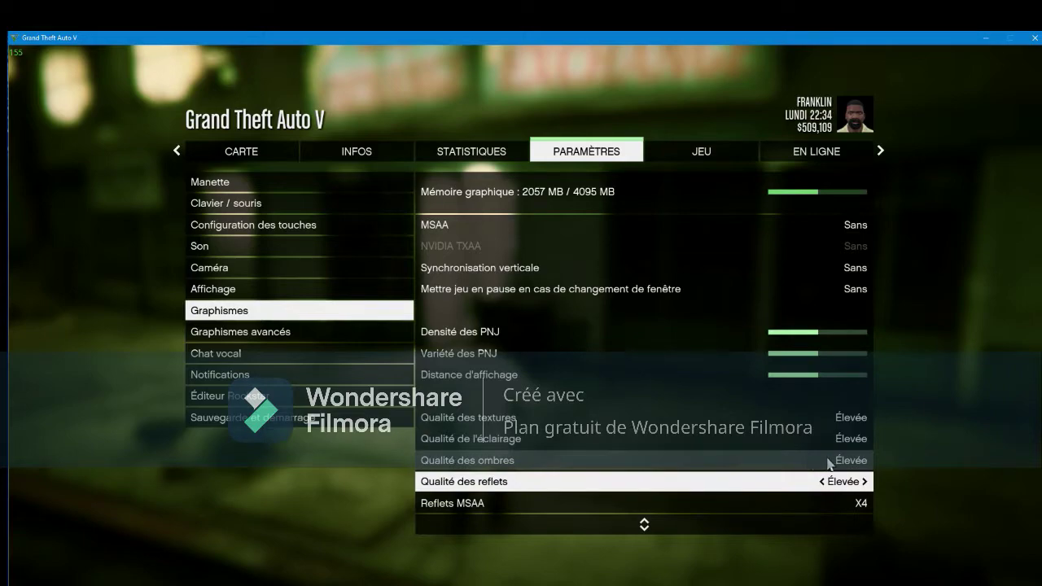
{"action": "left_click", "coordinate": [819, 466]}
{"action": "left_click", "coordinate": [820, 462]}
{"action": "scroll", "coordinate": [806, 480], "scroll_direction": "down", "scroll_amount": 3}
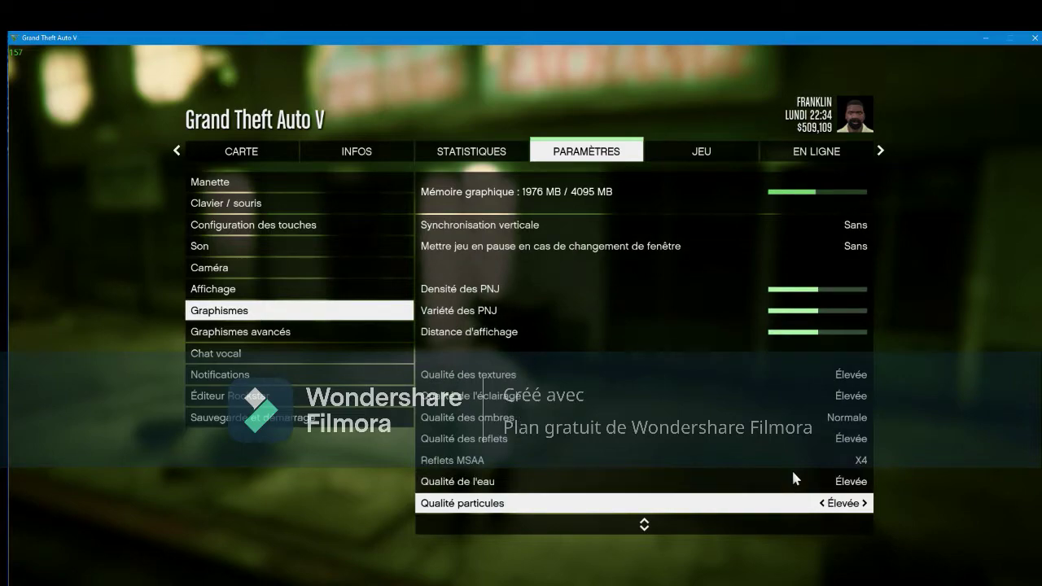
{"action": "scroll", "coordinate": [795, 479], "scroll_direction": "down", "scroll_amount": 1}
{"action": "key", "text": "Left"}
Review the remaining graphics settings from particle quality through tessellation and the default reset option, and resume the game
{"action": "key", "text": "Down"}
{"action": "key", "text": "Down"}
{"action": "key", "text": "Down"}
{"action": "key", "text": "Down"}
{"action": "key", "text": "Down"}
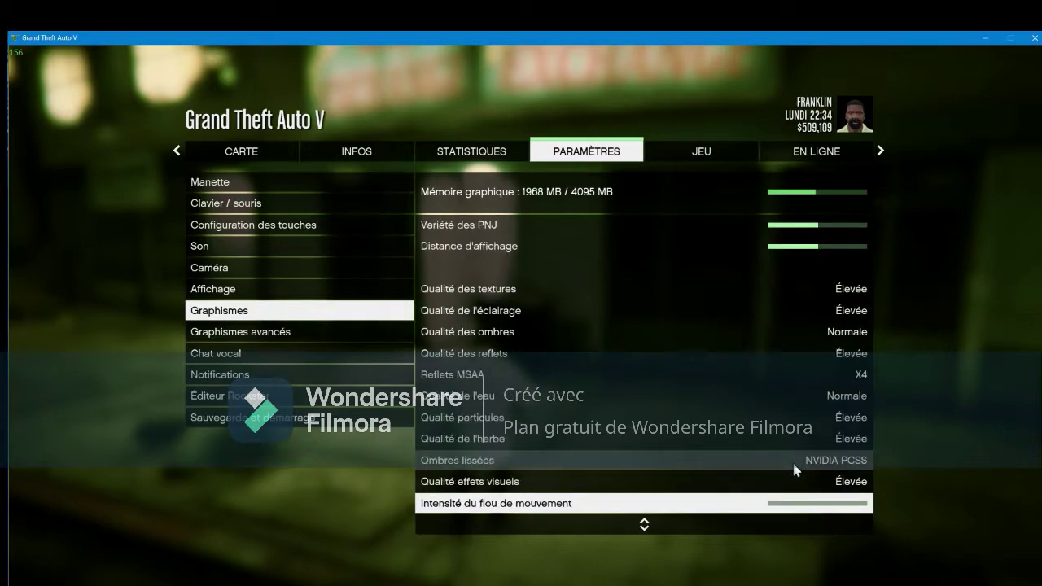
{"action": "key", "text": "Down"}
{"action": "key", "text": "Down"}
{"action": "key", "text": "Down"}
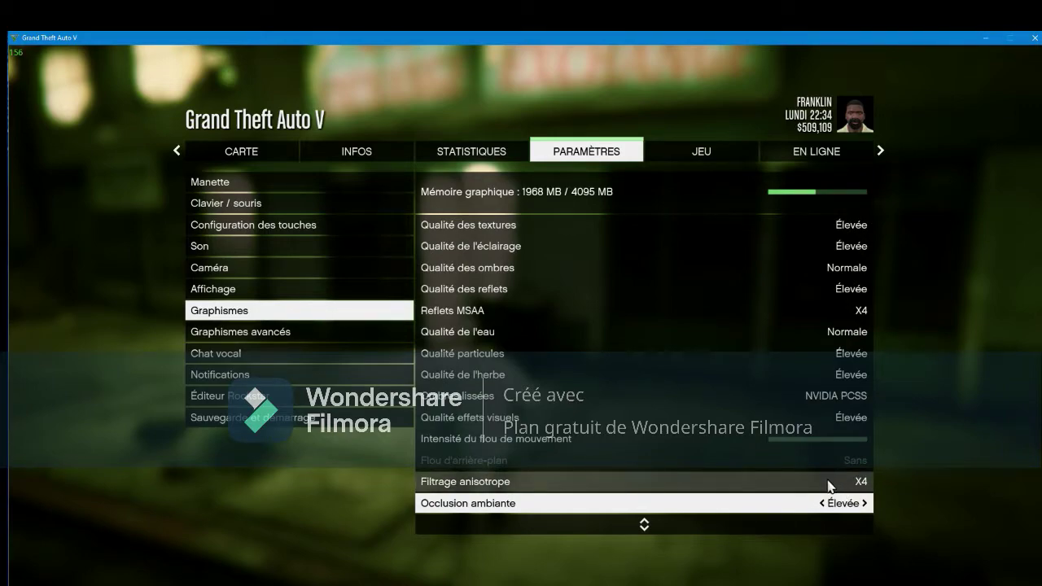
{"action": "key", "text": "Down"}
{"action": "key", "text": "Down"}
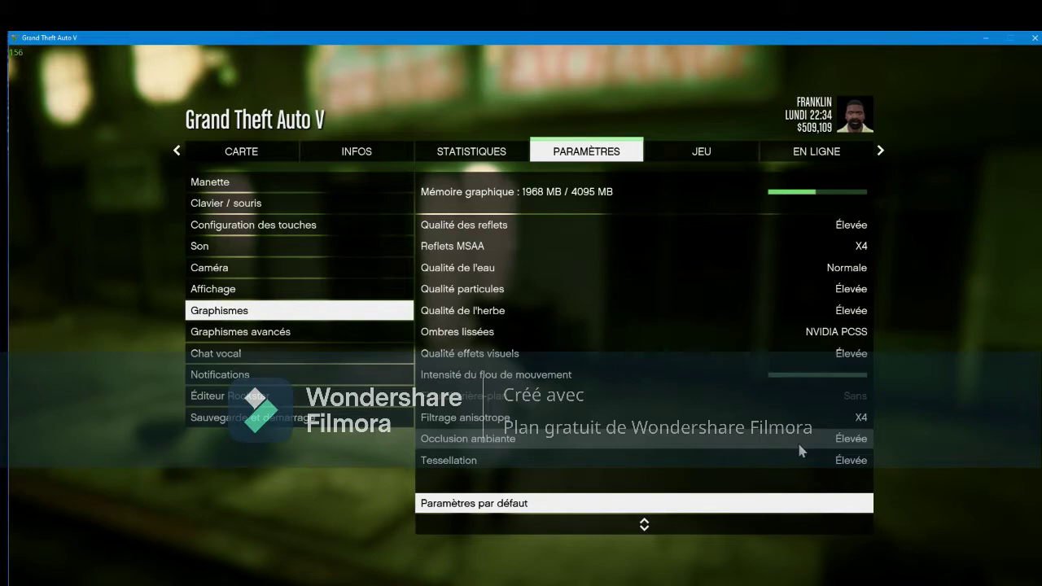
{"action": "key", "text": "Down"}
{"action": "key", "text": "Down"}
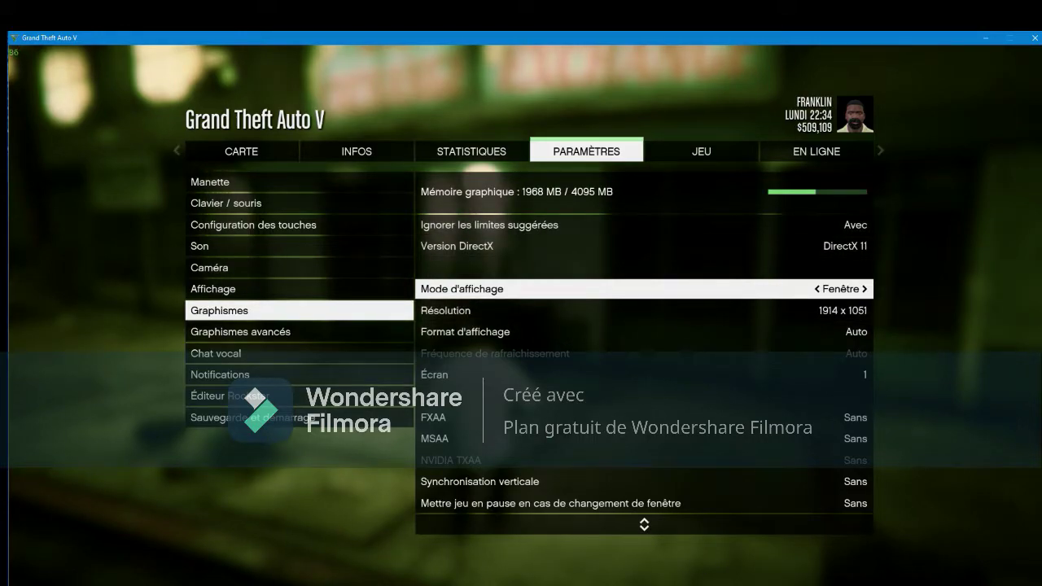
{"action": "key", "text": "Escape"}
{"action": "key", "text": "Escape"}
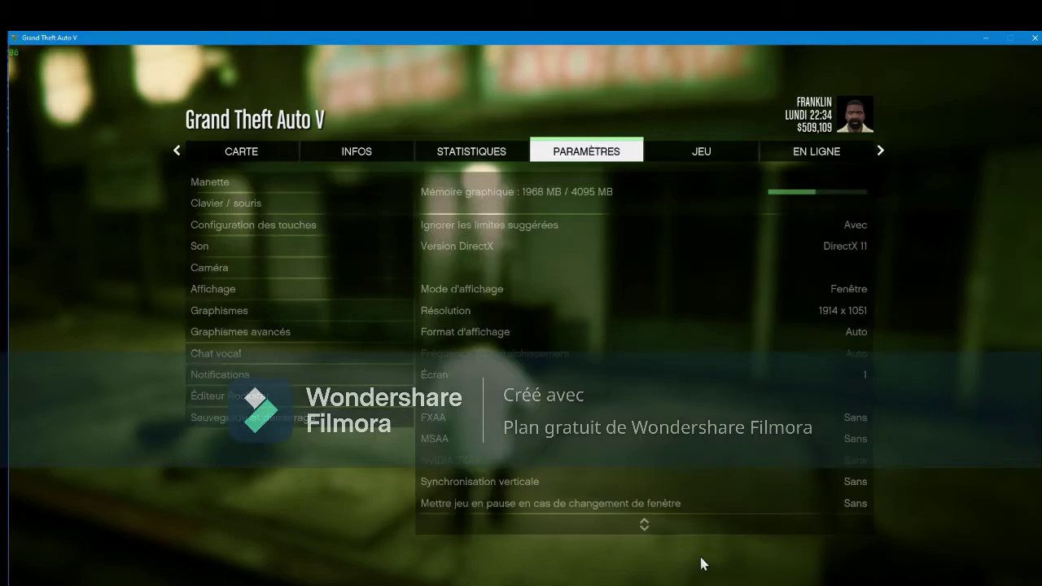
{"action": "key", "text": "Escape"}
{"action": "key", "text": "w"}
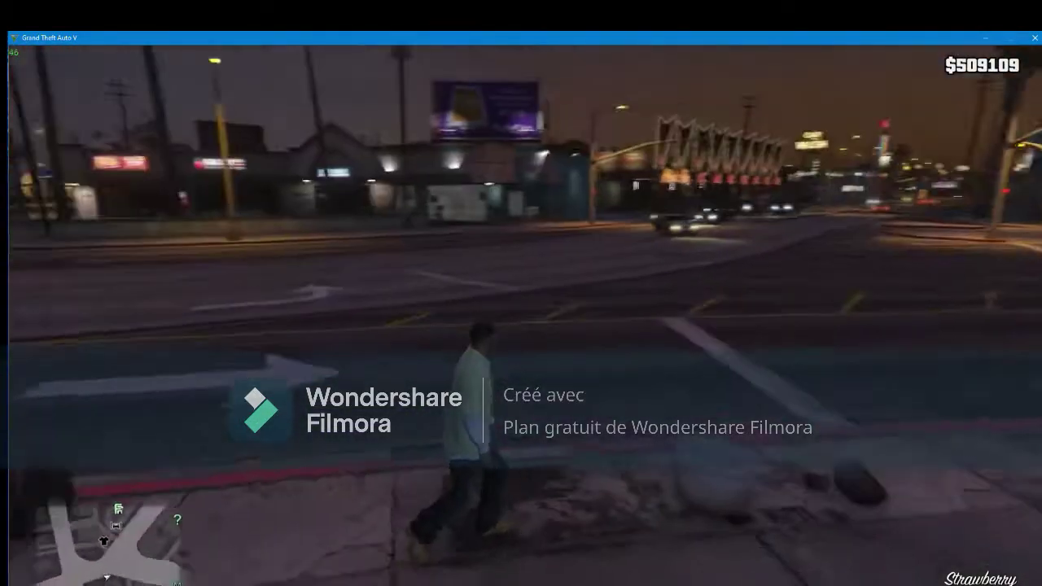
{"action": "key", "text": "w"}
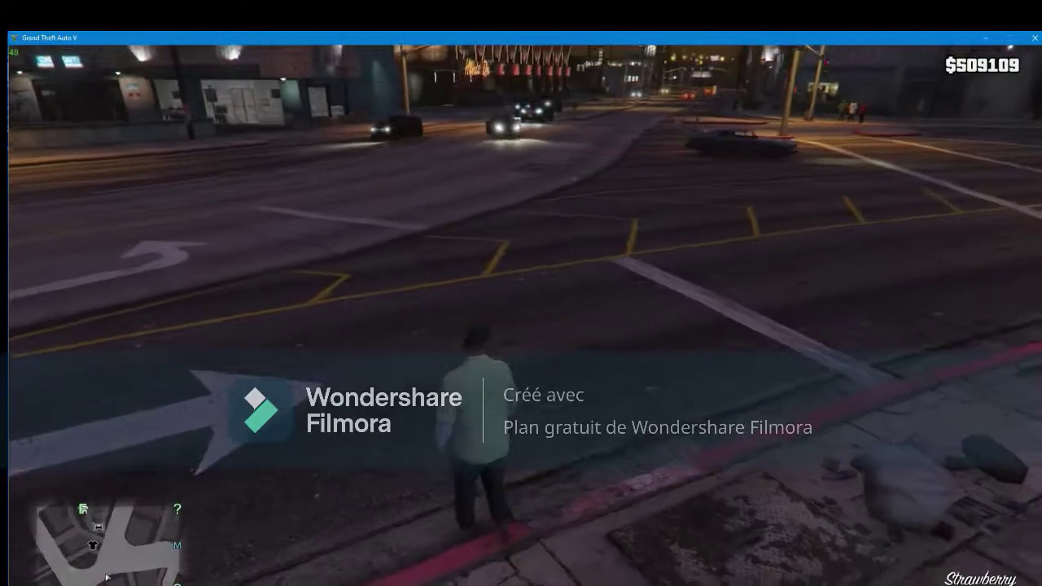
{"action": "key", "text": "w"}
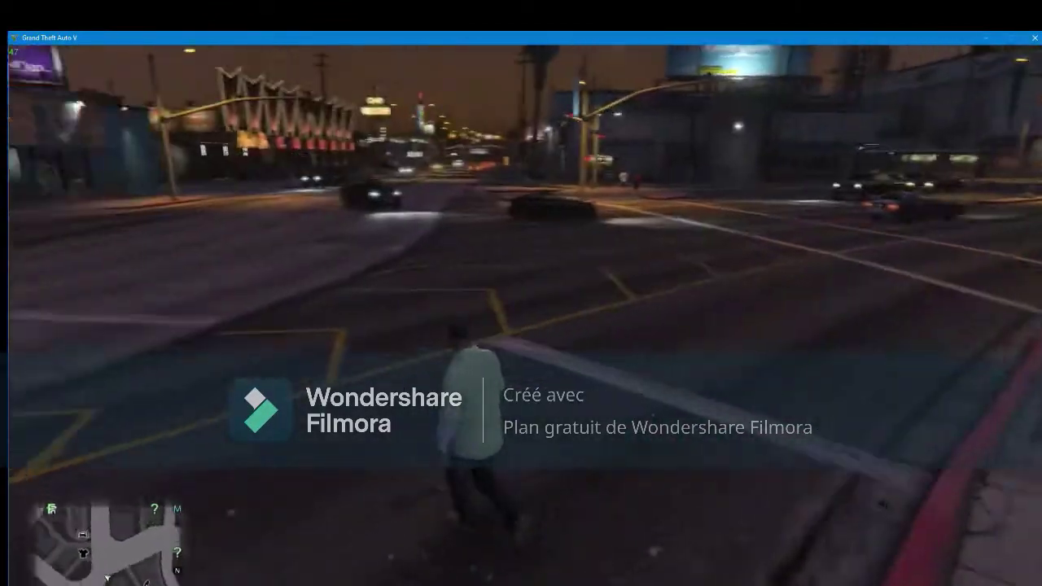
{"action": "key", "text": "w"}
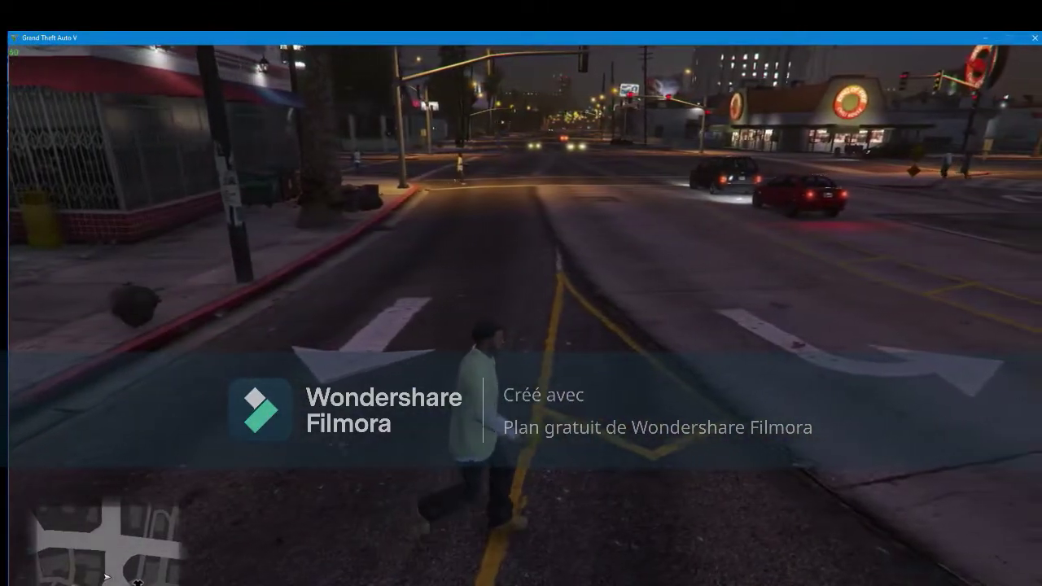
{"action": "key", "text": "w"}
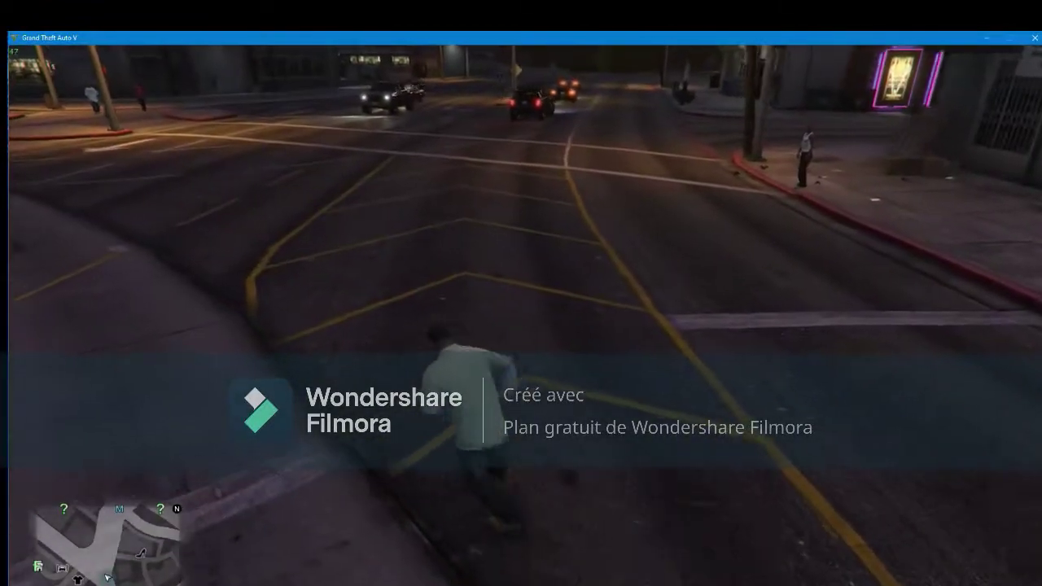
{"action": "key", "text": "w"}
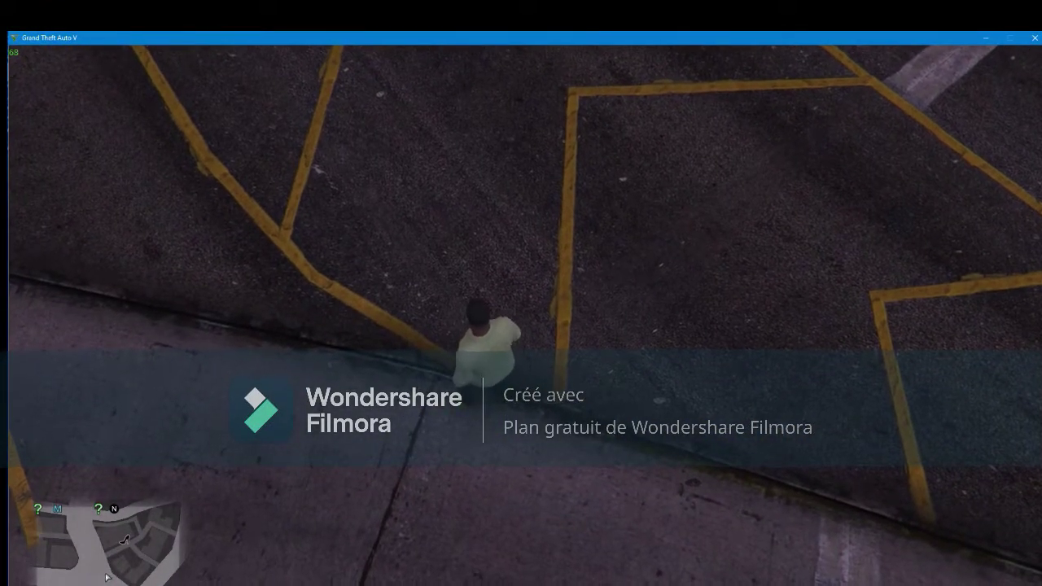
Pause the game and open the graphics settings (Graphismes)
{"action": "key", "text": "Escape"}
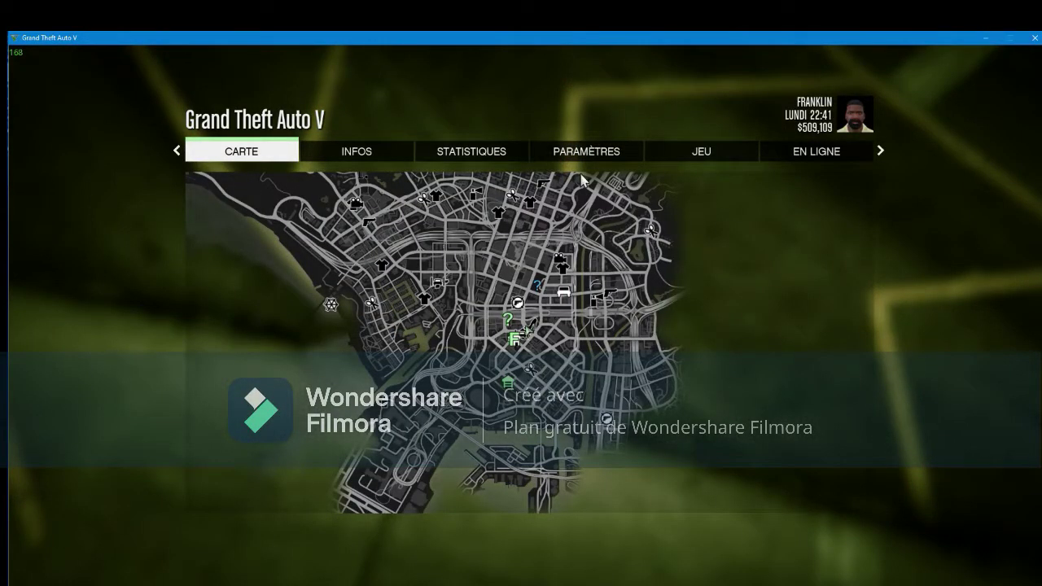
{"action": "left_click", "coordinate": [590, 157]}
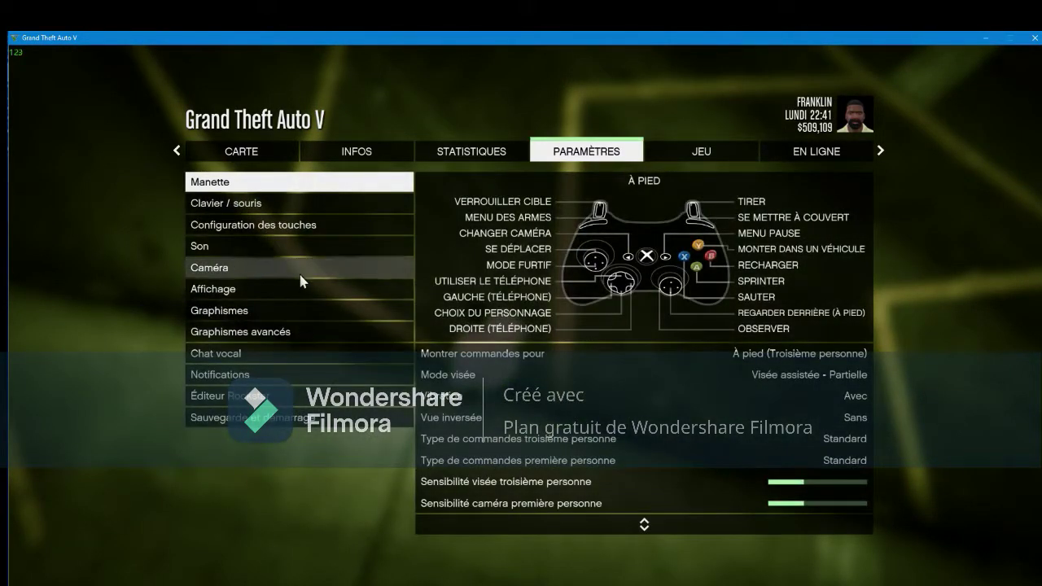
{"action": "left_click", "coordinate": [307, 311]}
{"action": "scroll", "coordinate": [680, 388], "scroll_direction": "down", "scroll_amount": 4}
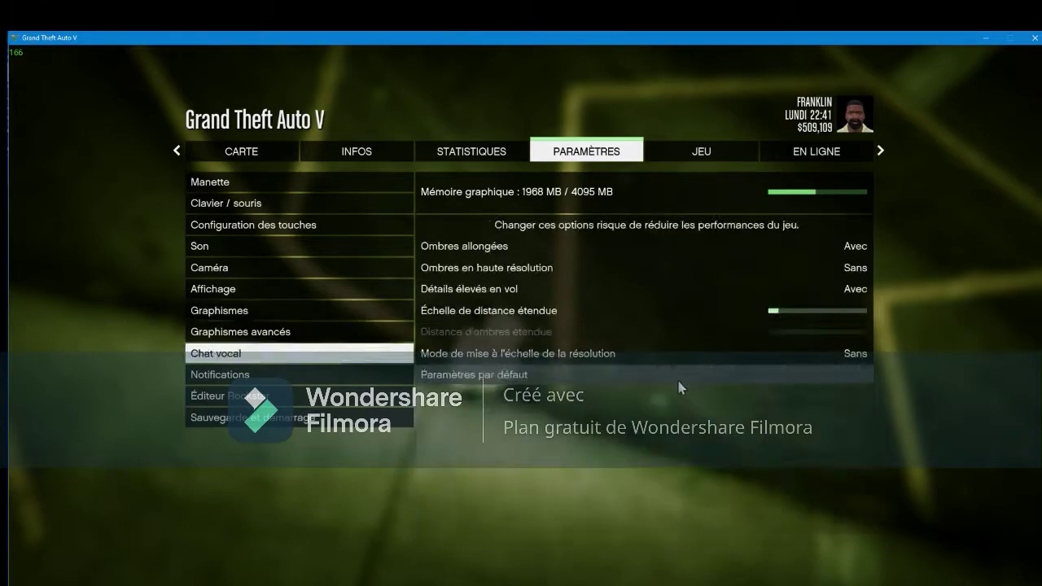
{"action": "scroll", "coordinate": [466, 359], "scroll_direction": "up", "scroll_amount": 3}
{"action": "left_click", "coordinate": [328, 314]}
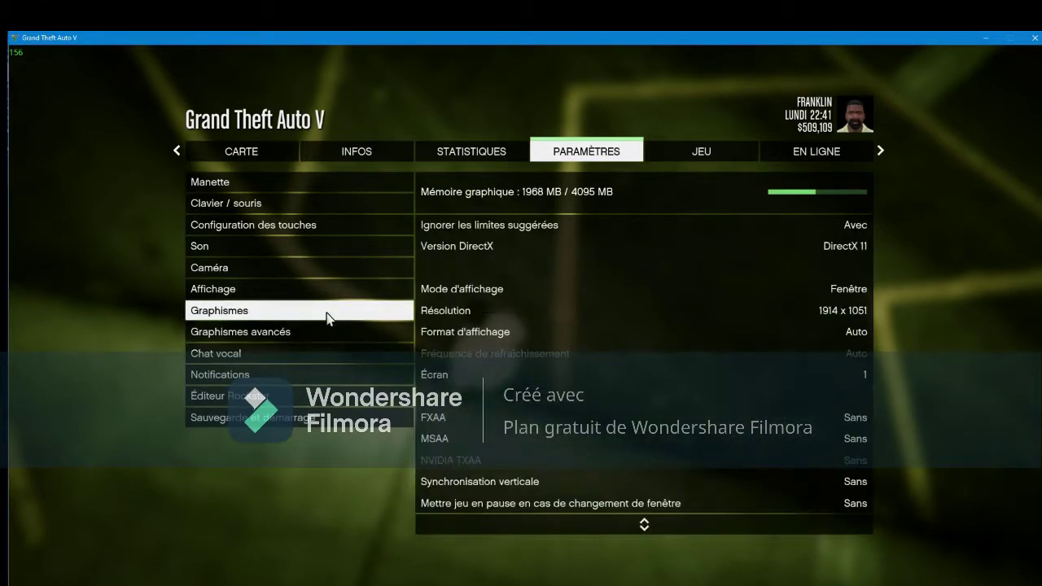
Set the shadow quality (Qualité des ombres) to Élevée and resume the game
{"action": "scroll", "coordinate": [611, 353], "scroll_direction": "down", "scroll_amount": 3}
{"action": "scroll", "coordinate": [384, 349], "scroll_direction": "up", "scroll_amount": 3}
{"action": "left_click", "coordinate": [379, 314]}
{"action": "scroll", "coordinate": [576, 345], "scroll_direction": "down", "scroll_amount": 13}
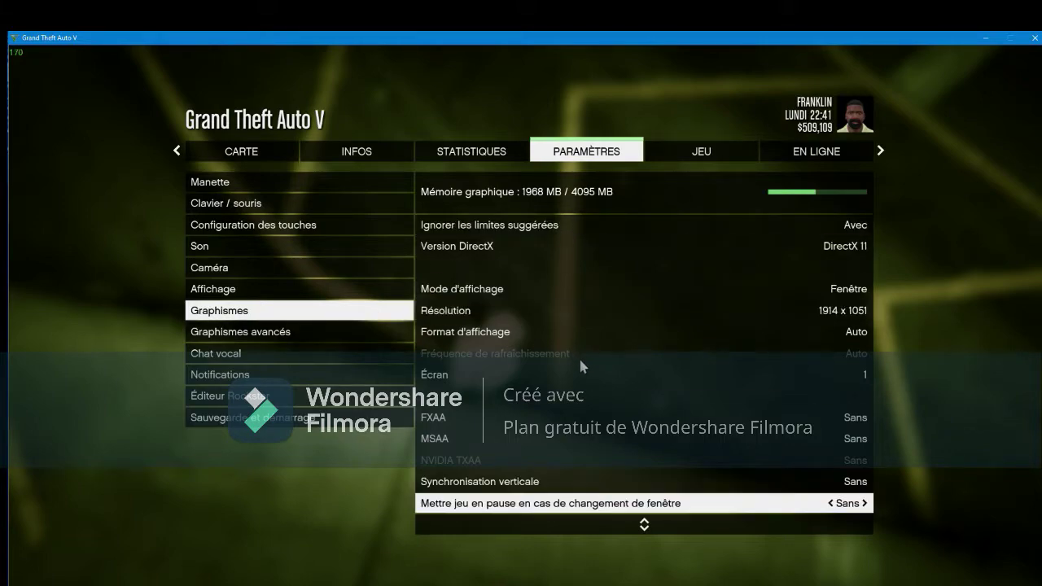
{"action": "scroll", "coordinate": [682, 404], "scroll_direction": "down", "scroll_amount": 5}
{"action": "scroll", "coordinate": [842, 442], "scroll_direction": "down", "scroll_amount": 3}
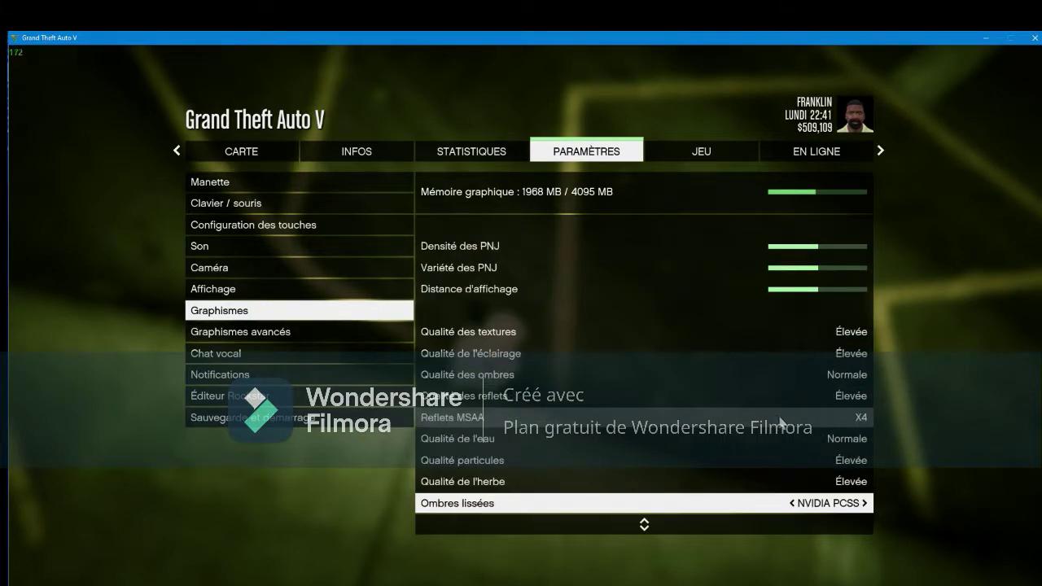
{"action": "left_click", "coordinate": [864, 379]}
{"action": "left_click", "coordinate": [864, 376]}
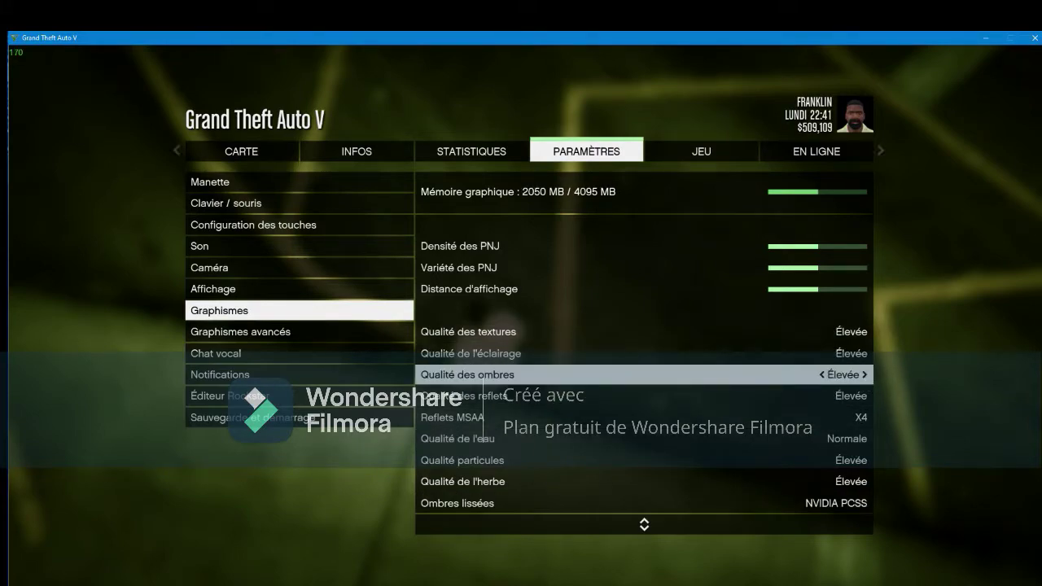
{"action": "key", "text": "Escape"}
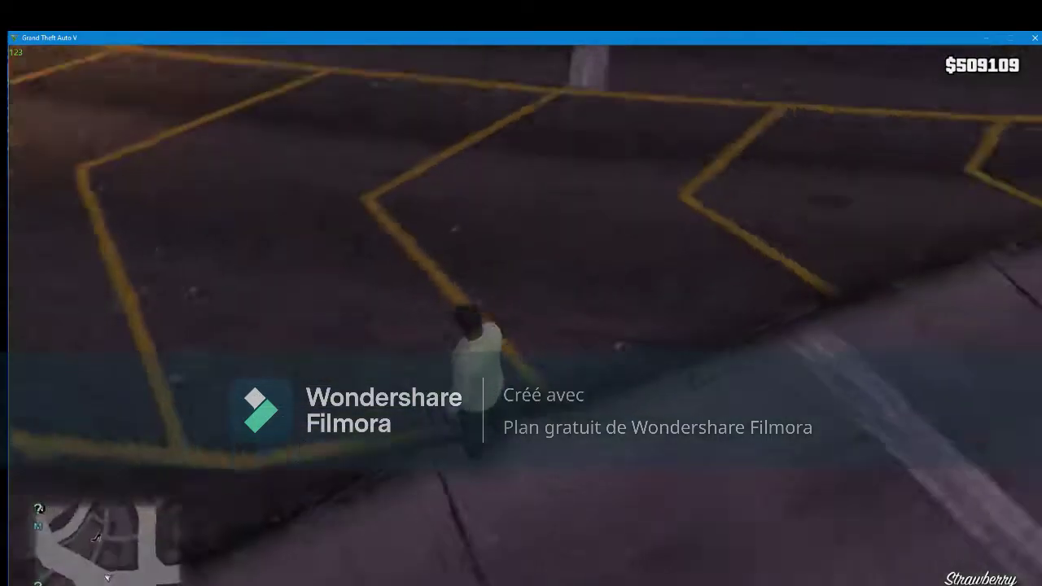
Run the character across the street to the black car and get in
{"action": "key", "text": "w"}
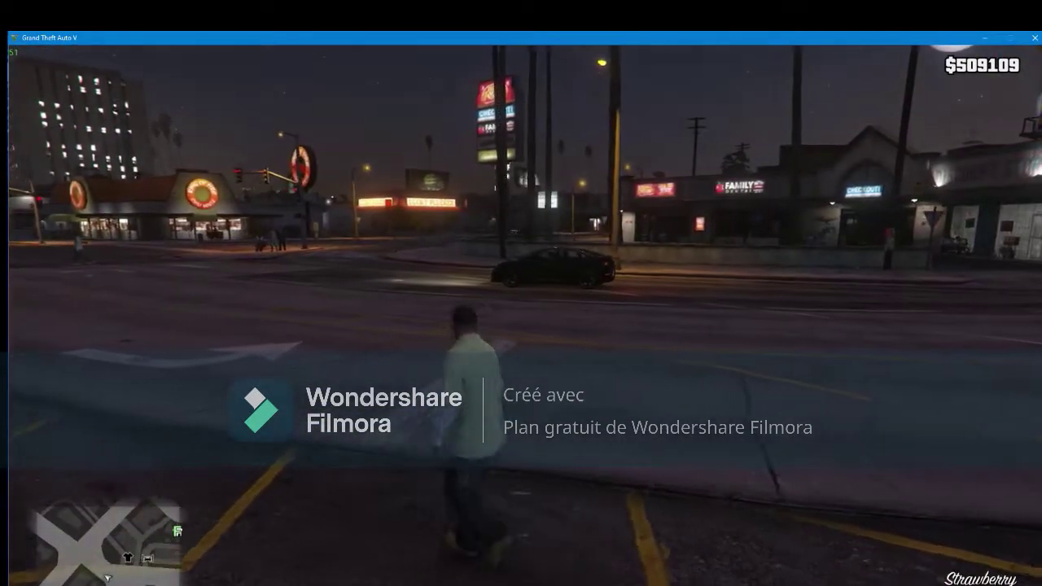
{"action": "key", "text": "w"}
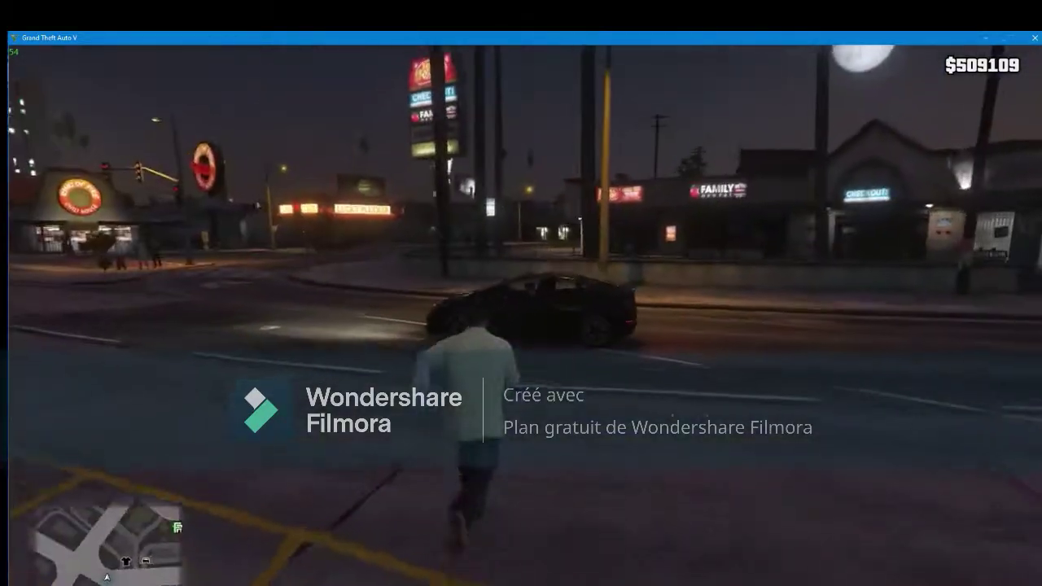
{"action": "key", "text": "f"}
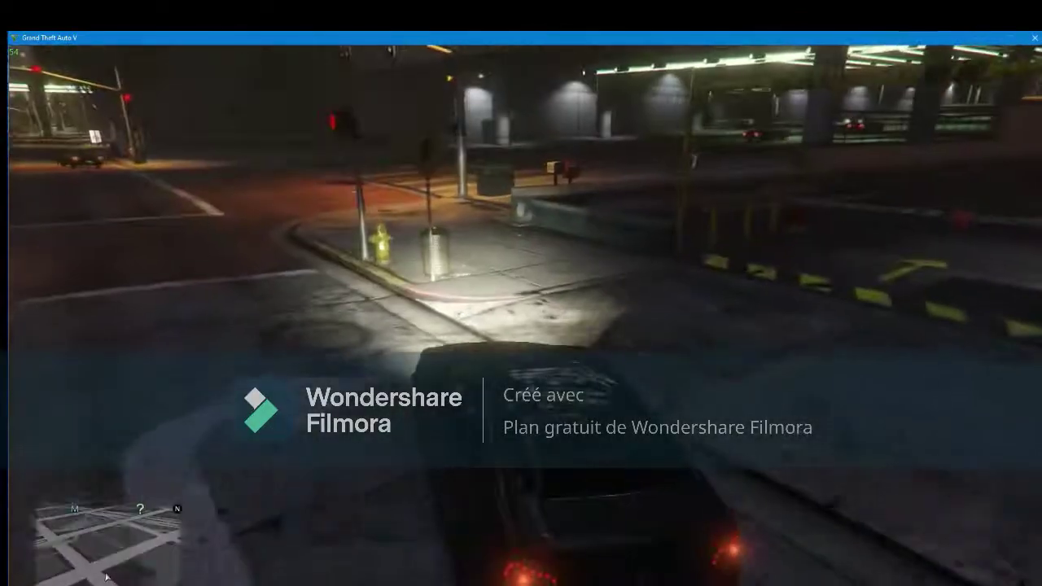
Drive the car through the striped entrance barrier into the parking lot, steer around inside and get out
{"action": "key", "text": "w"}
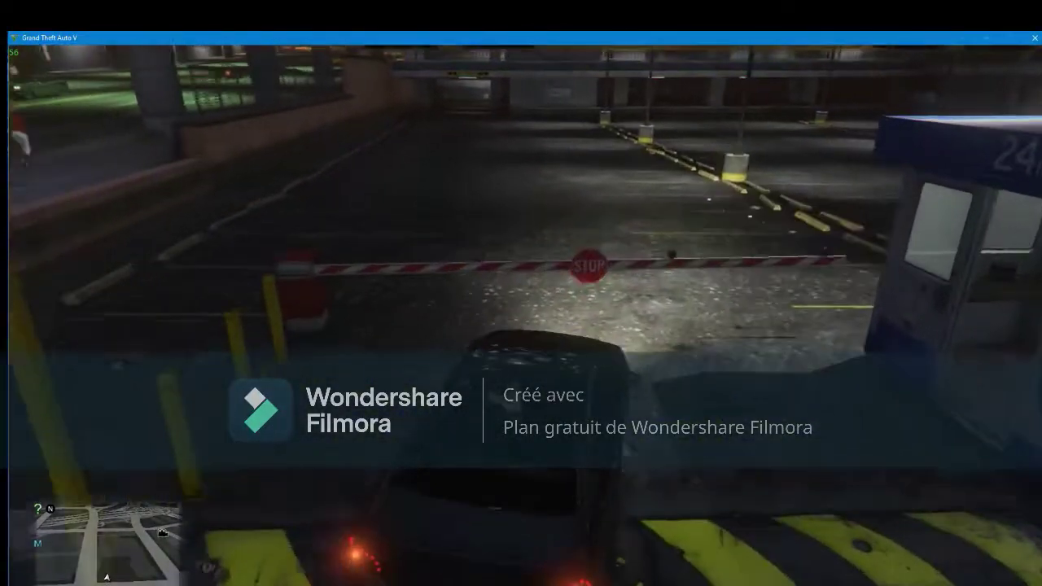
{"action": "key", "text": "a"}
{"action": "key", "text": "a"}
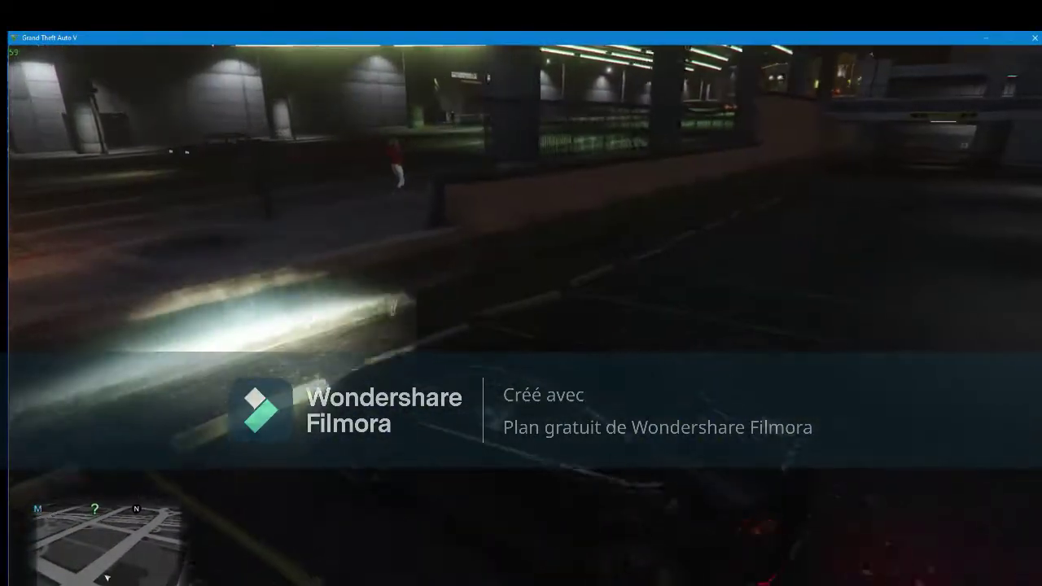
{"action": "key", "text": "d"}
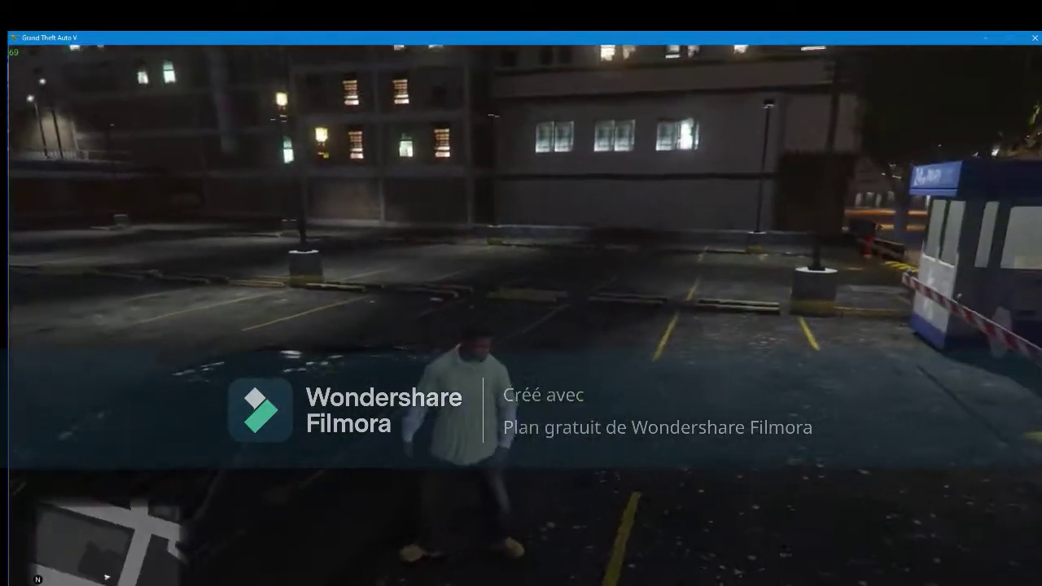
Run the character out of the parking lot over the low wall and across the road intersection
{"action": "key", "text": "w"}
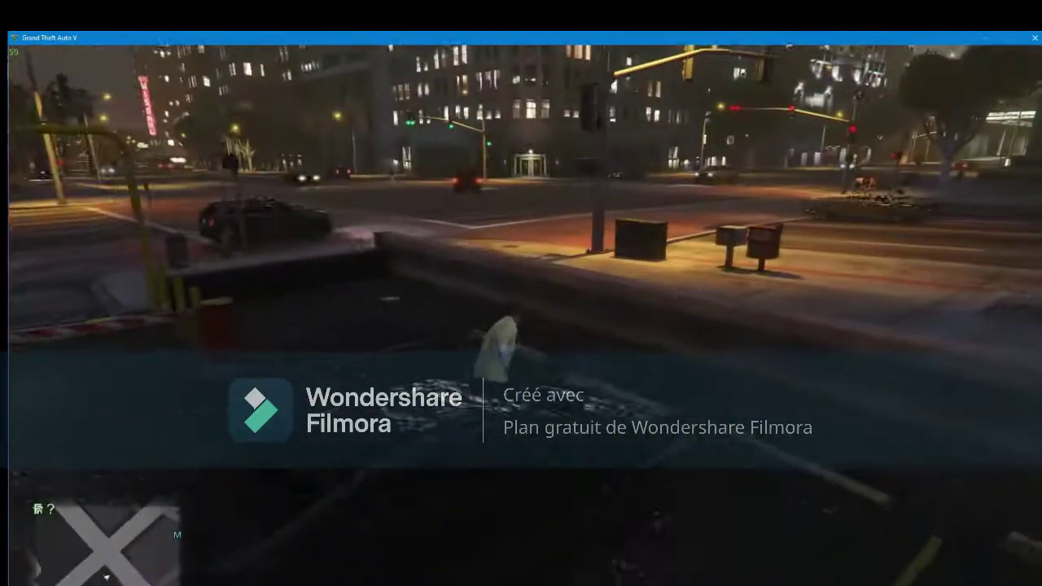
{"action": "key", "text": "w"}
{"action": "key", "text": "space"}
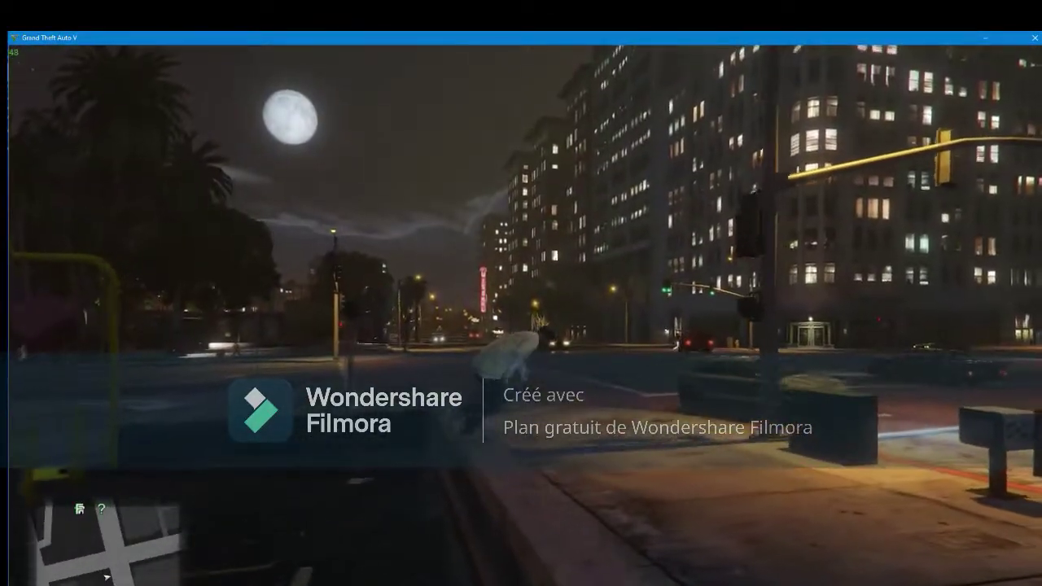
{"action": "key", "text": "w"}
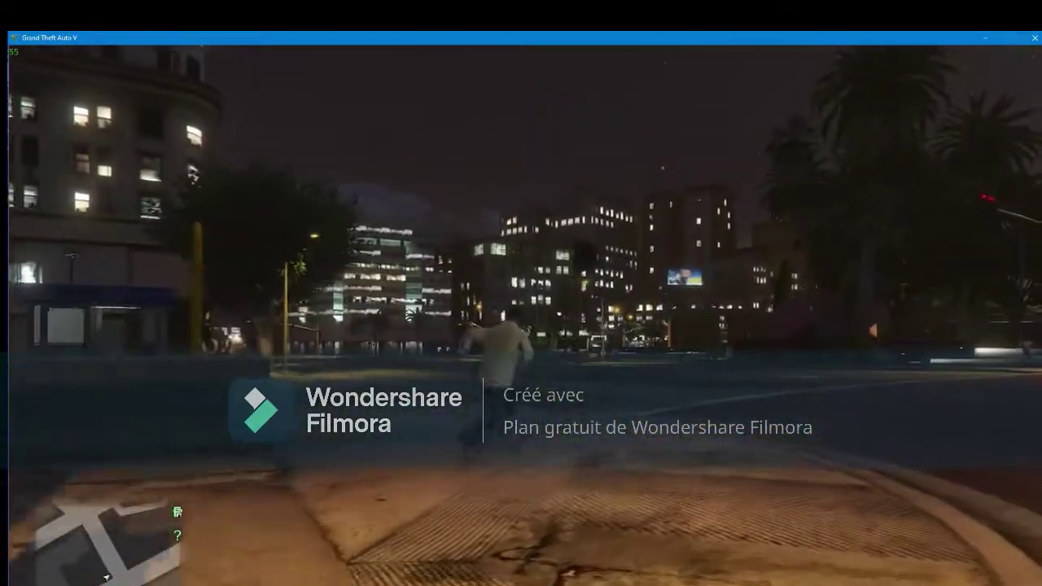
{"action": "key", "text": "w"}
{"action": "key", "text": "w"}
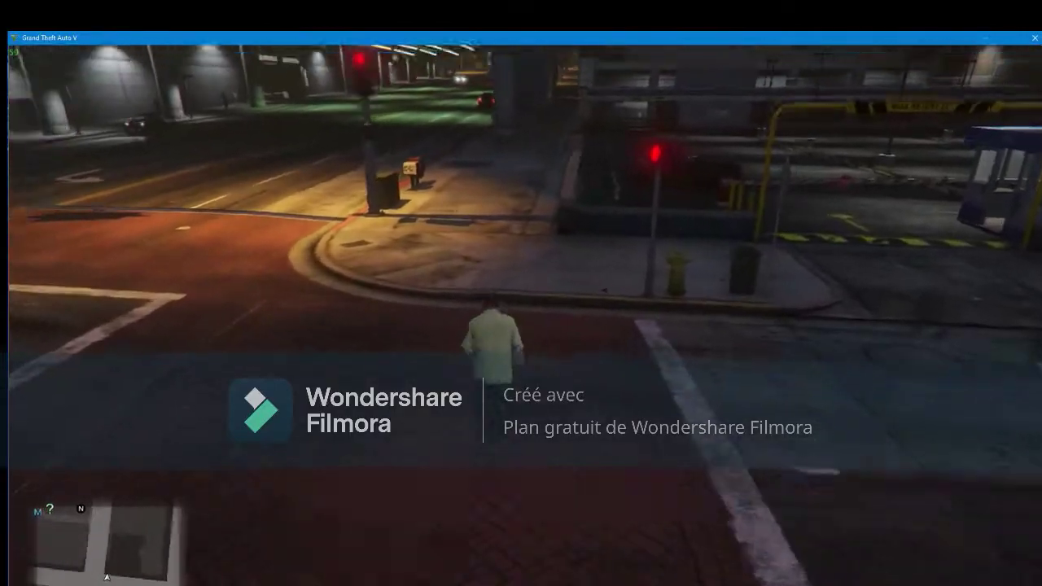
Walk the character back under the MAX HEIGHT 12' bar and past the barrier into the parking lot
{"action": "key", "text": "w"}
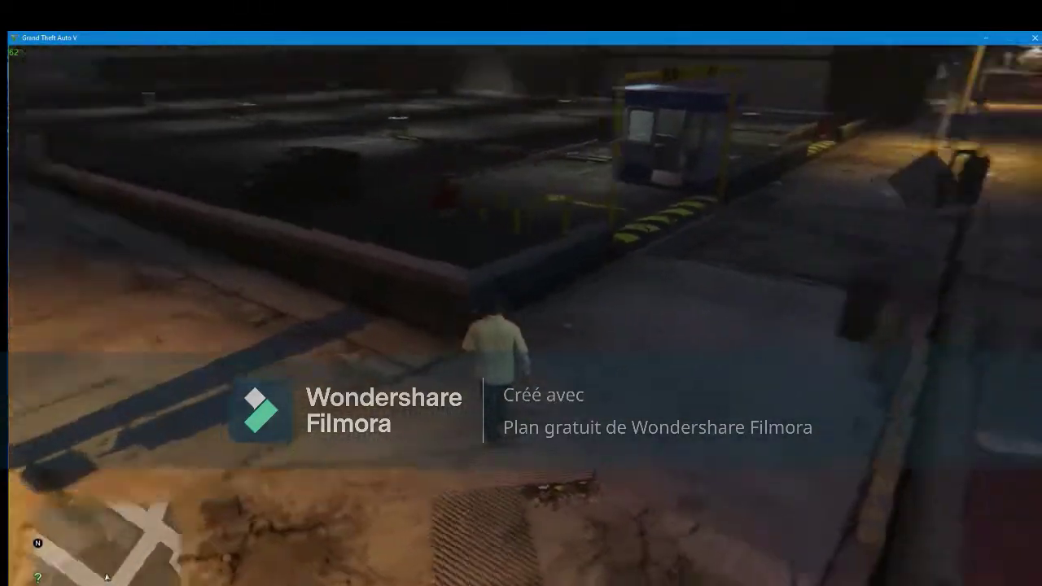
{"action": "key", "text": "w"}
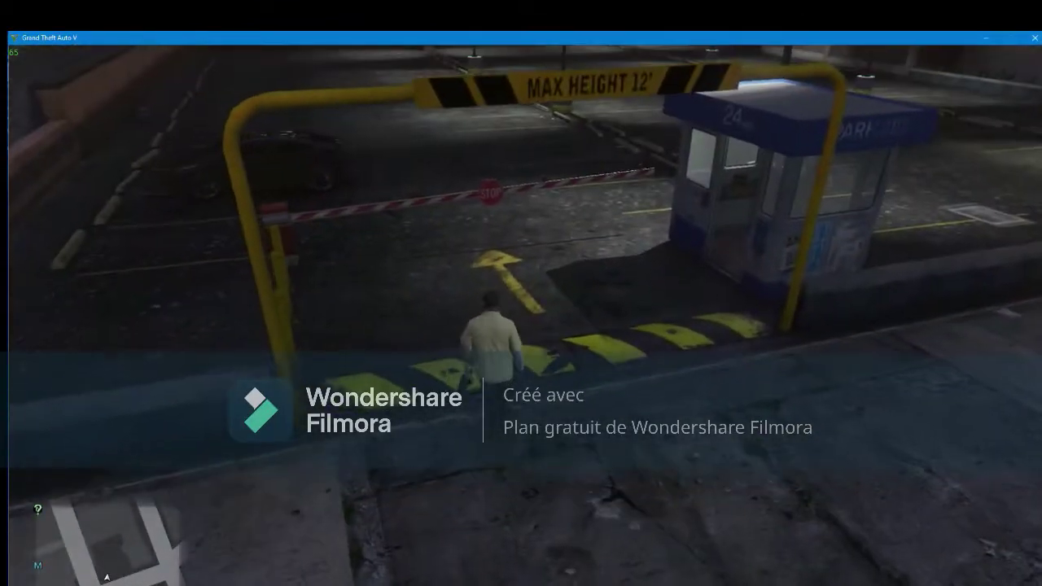
{"action": "key", "text": "w"}
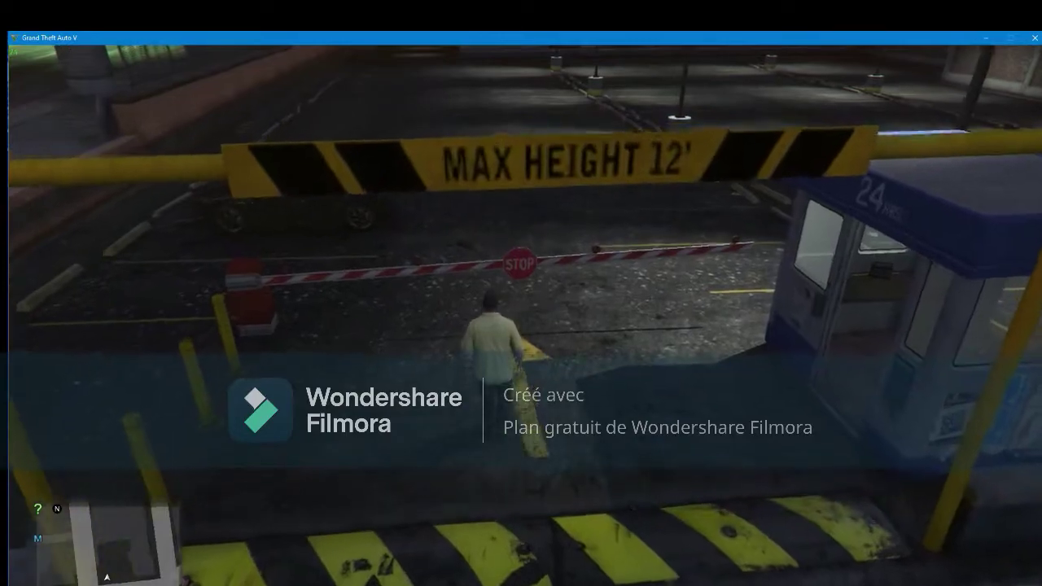
{"action": "key", "text": "w"}
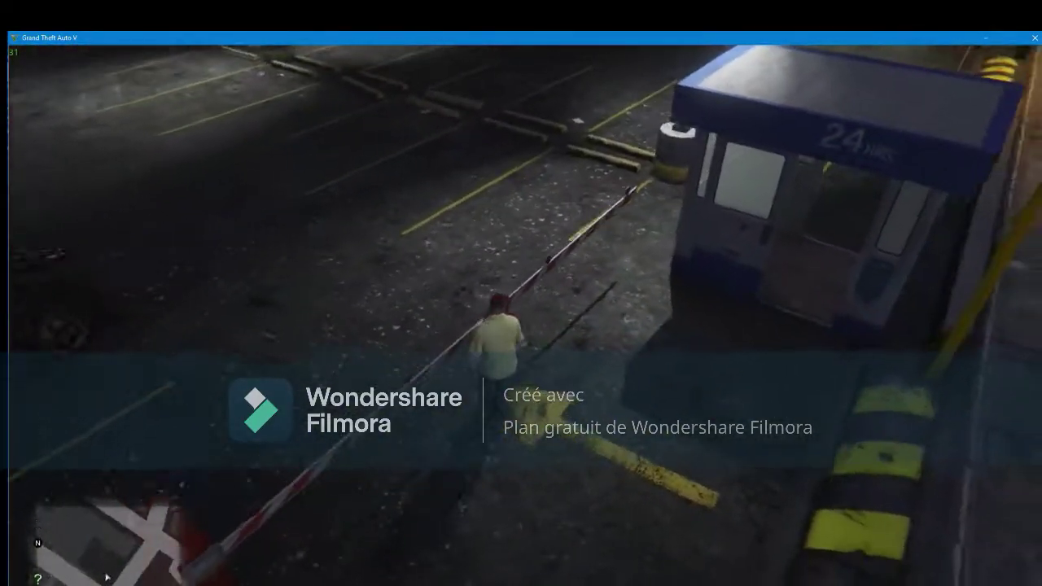
{"action": "key", "text": "w"}
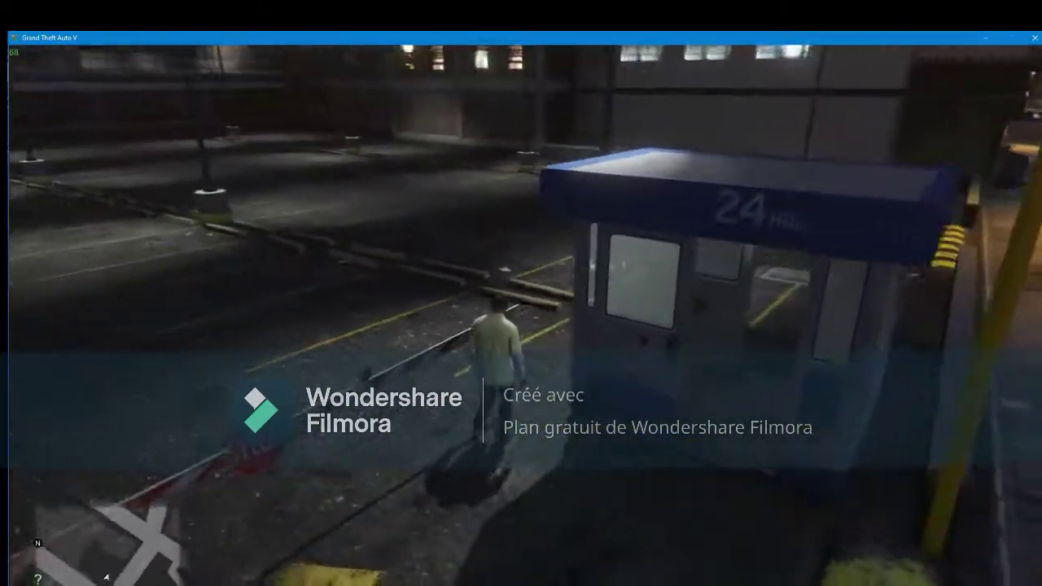
{"action": "key", "text": "w"}
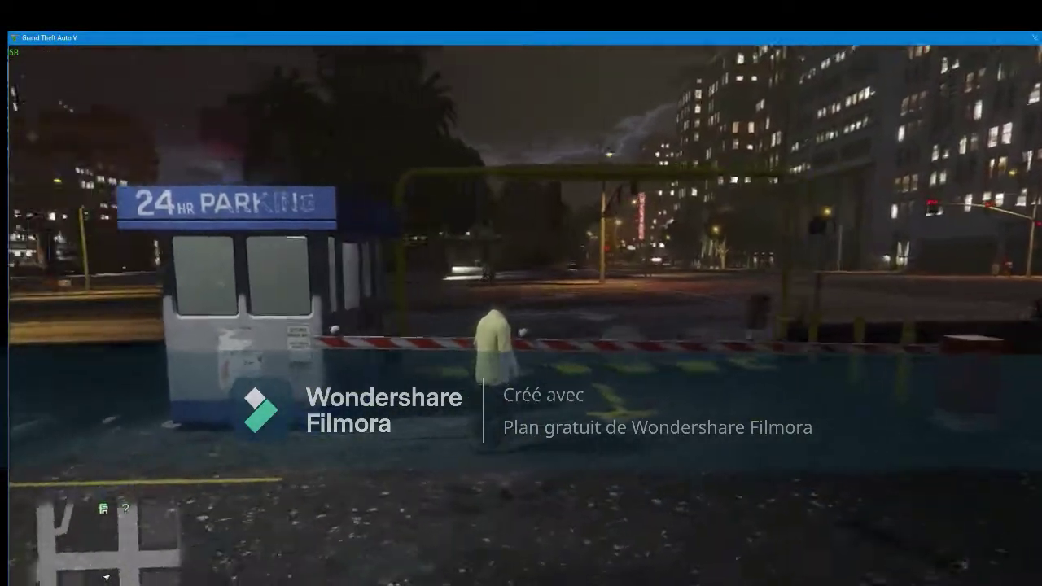
Jump the character back over the parking barrier and run around the 24-hour booth and the adjacent sidewalk
{"action": "key", "text": "w"}
{"action": "key", "text": "space"}
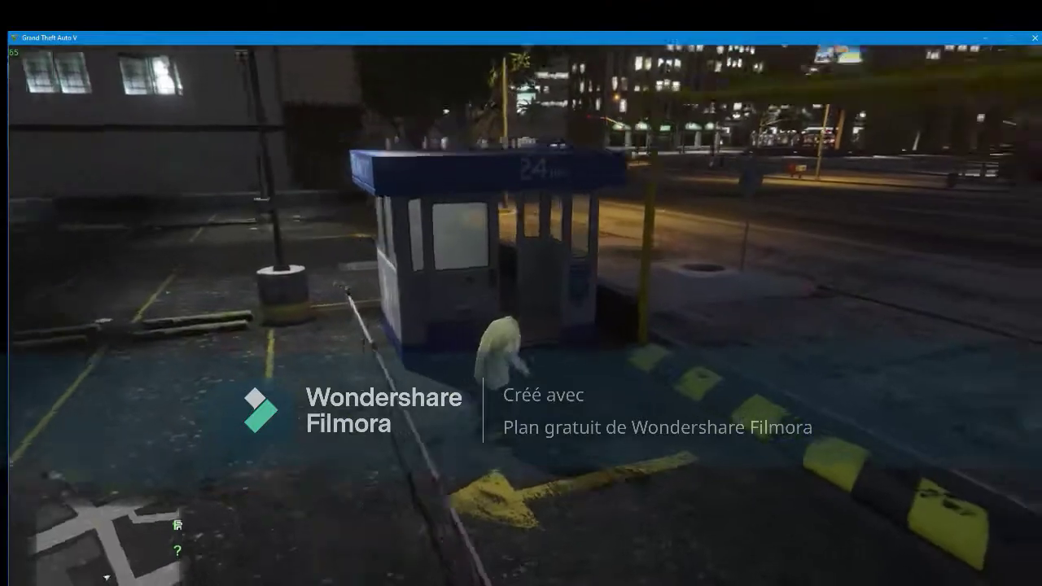
{"action": "key", "text": "w"}
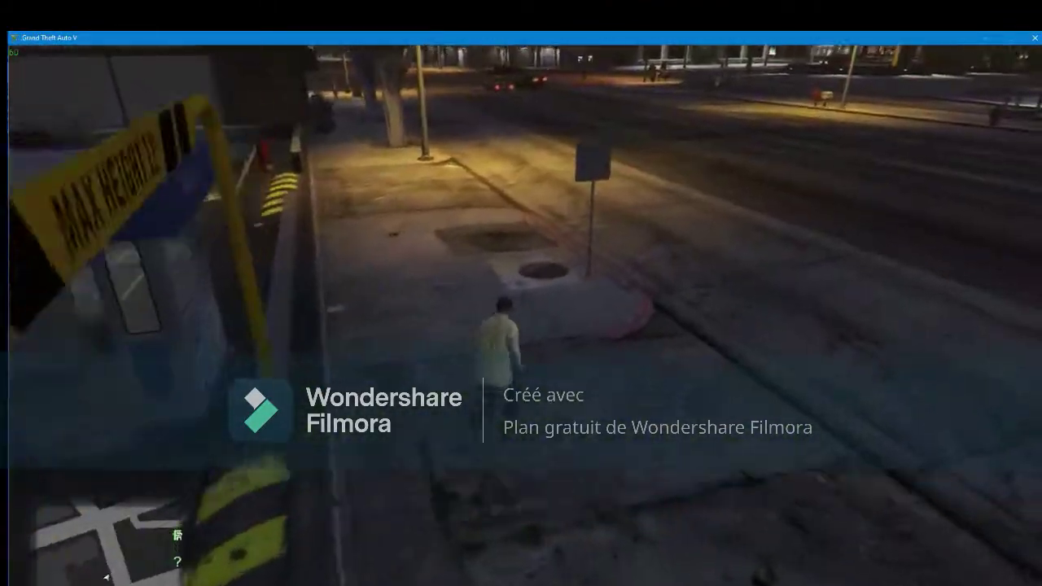
{"action": "key", "text": "w"}
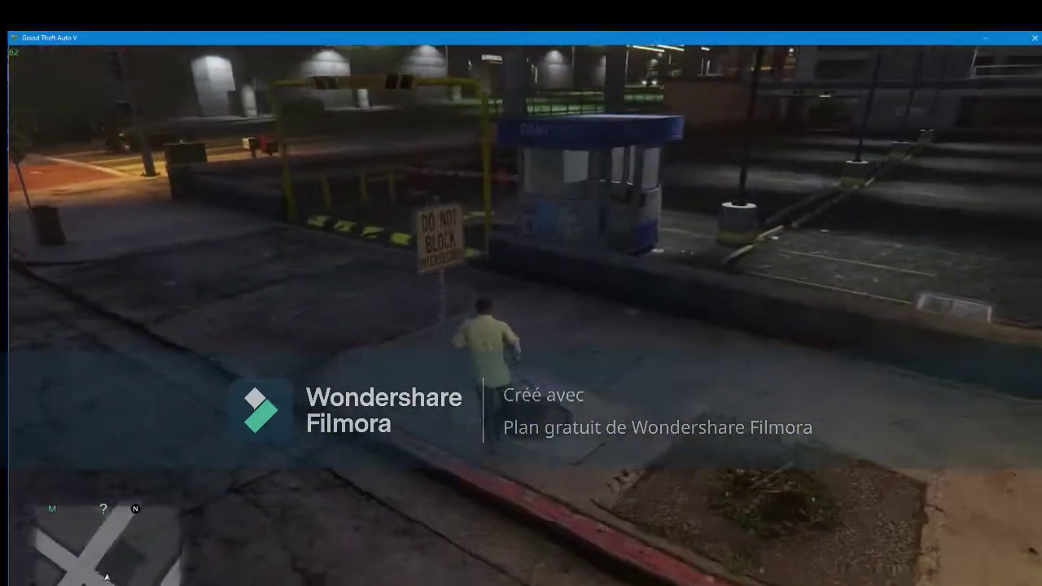
{"action": "key", "text": "w"}
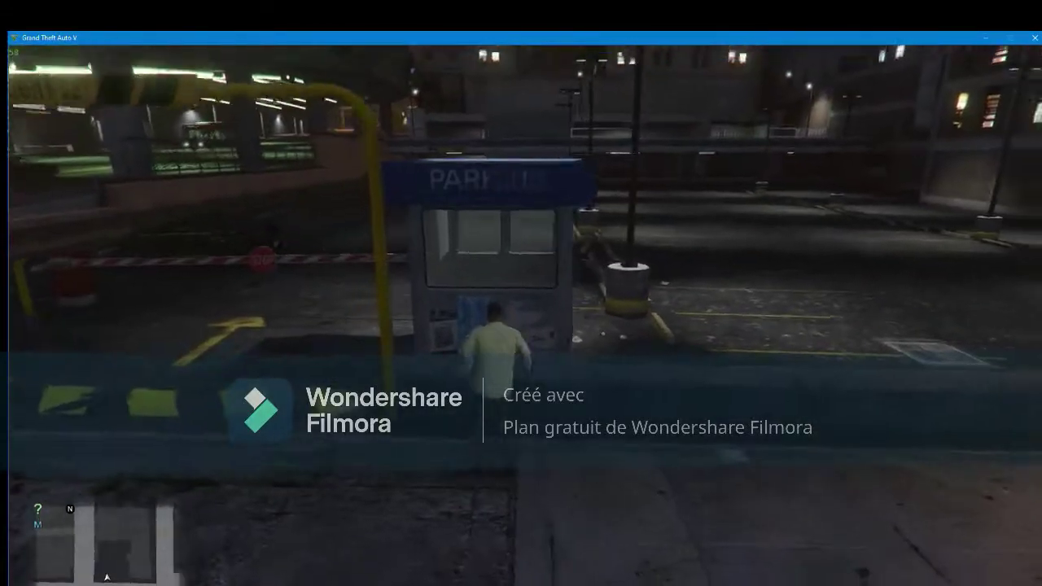
{"action": "key", "text": "w"}
{"action": "key", "text": "w"}
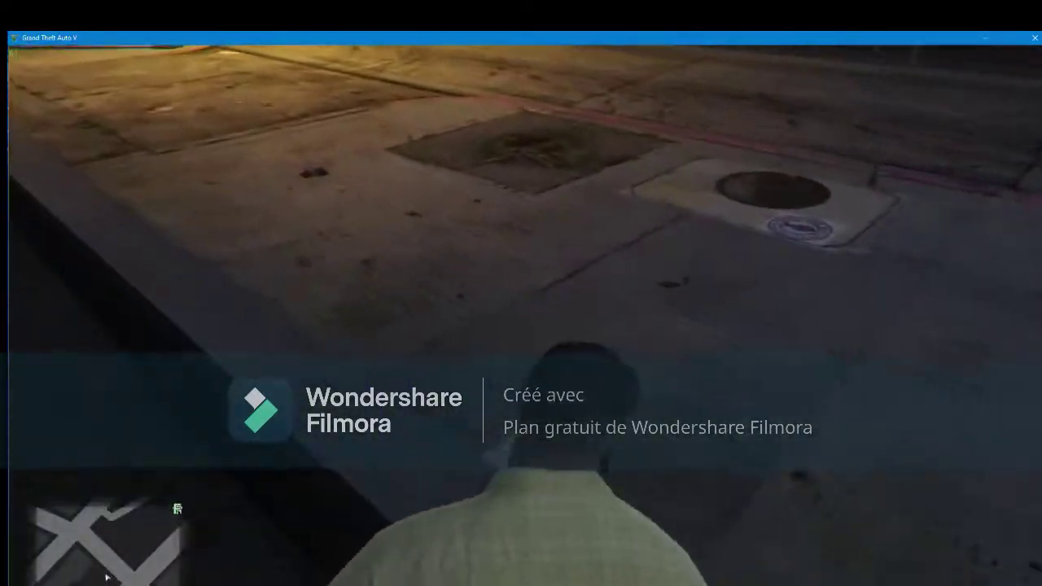
{"action": "key", "text": "w"}
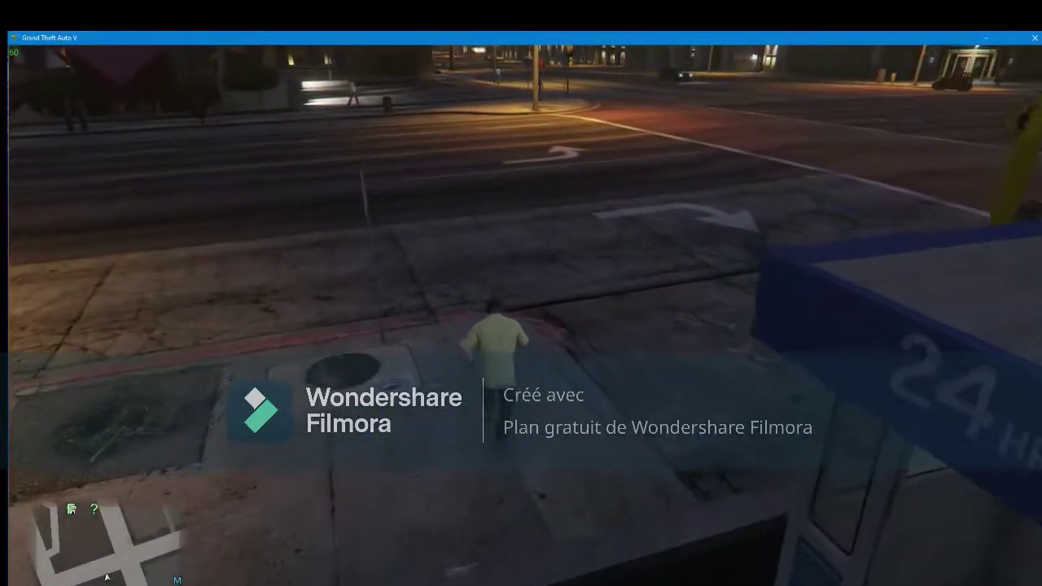